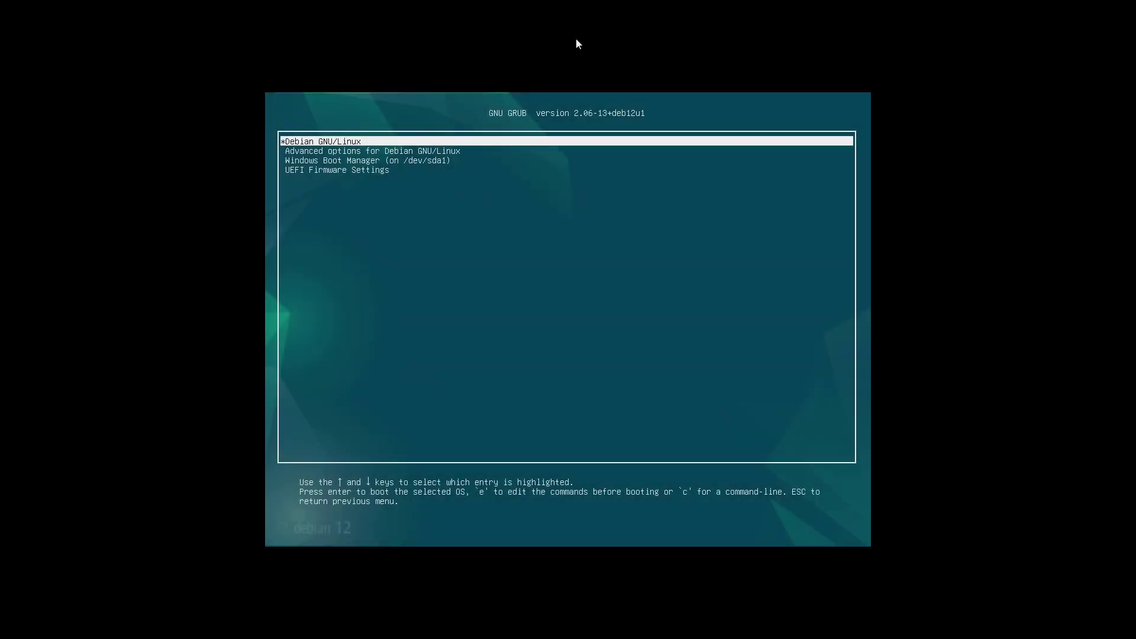
Boot the Windows Boot Manager (on /dev/sda1) entry from the GRUB 2.06 menu
key("Down")
key("Down")
key("Down")
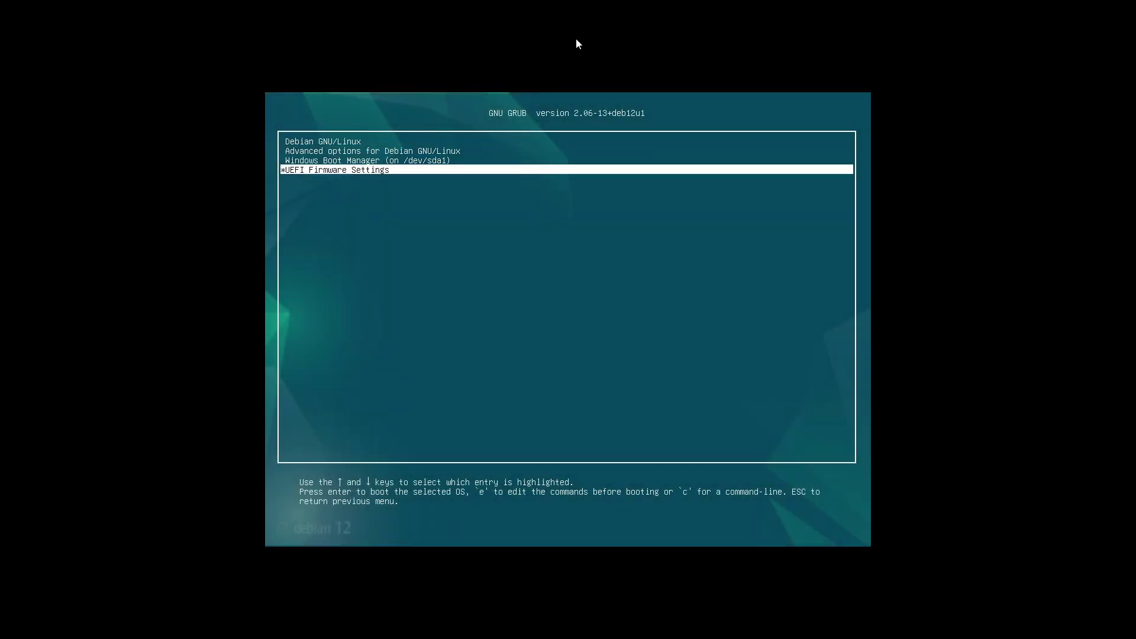
key("Up")
key("Up")
key("Up")
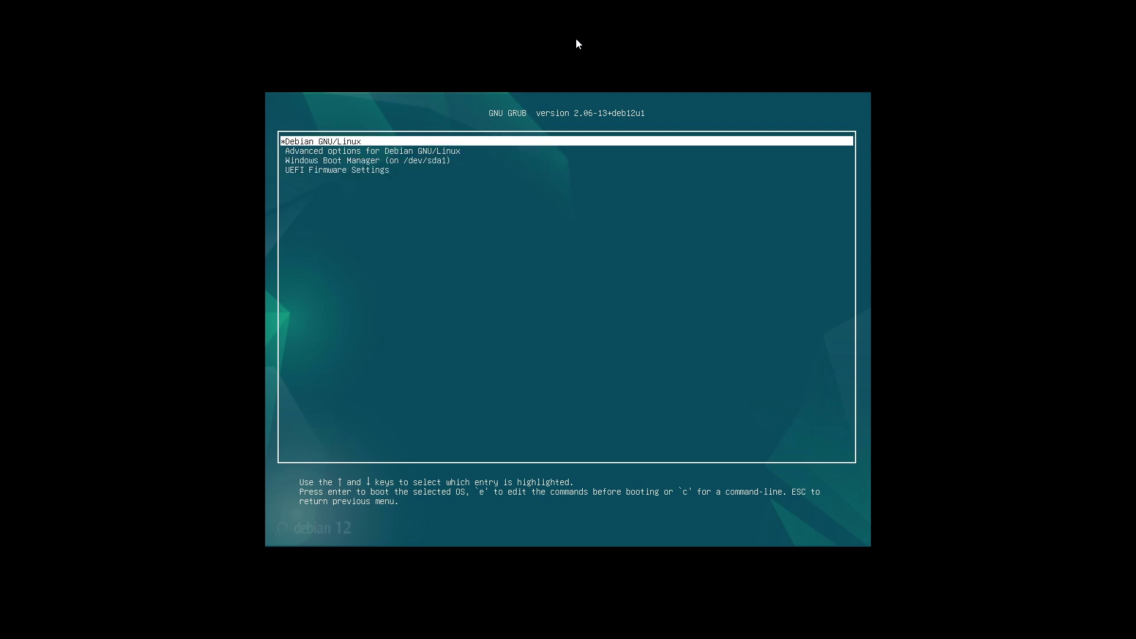
key("Down")
key("Down")
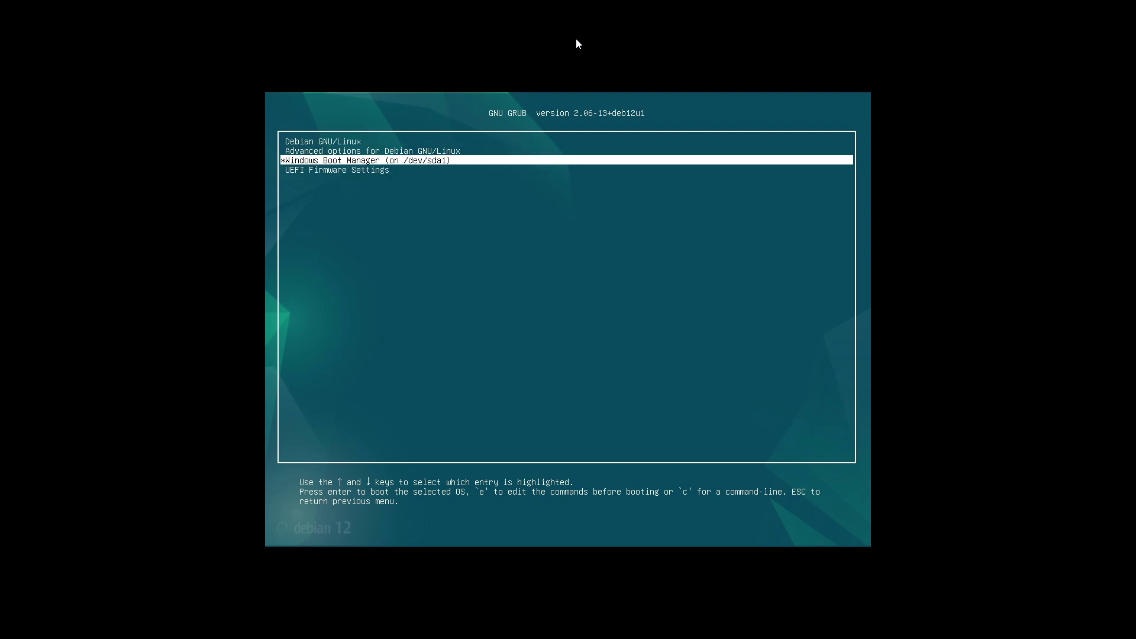
key("Return")
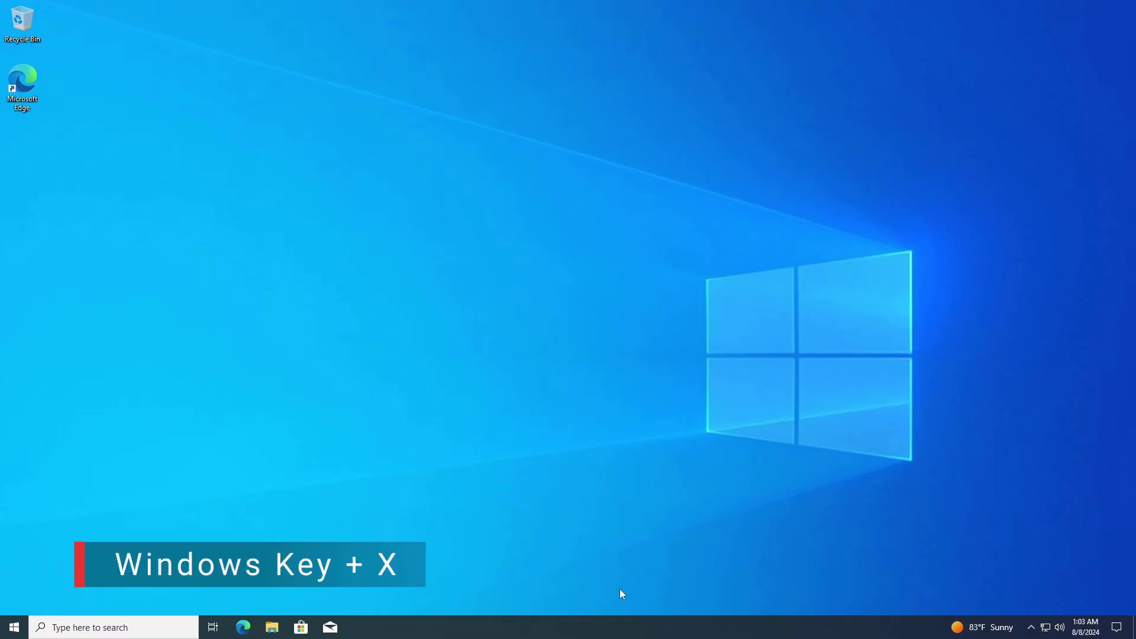
Open Disk Management from the Win+X menu and inspect Disk 0's partitions
key("super+x")
left_click(73, 410)
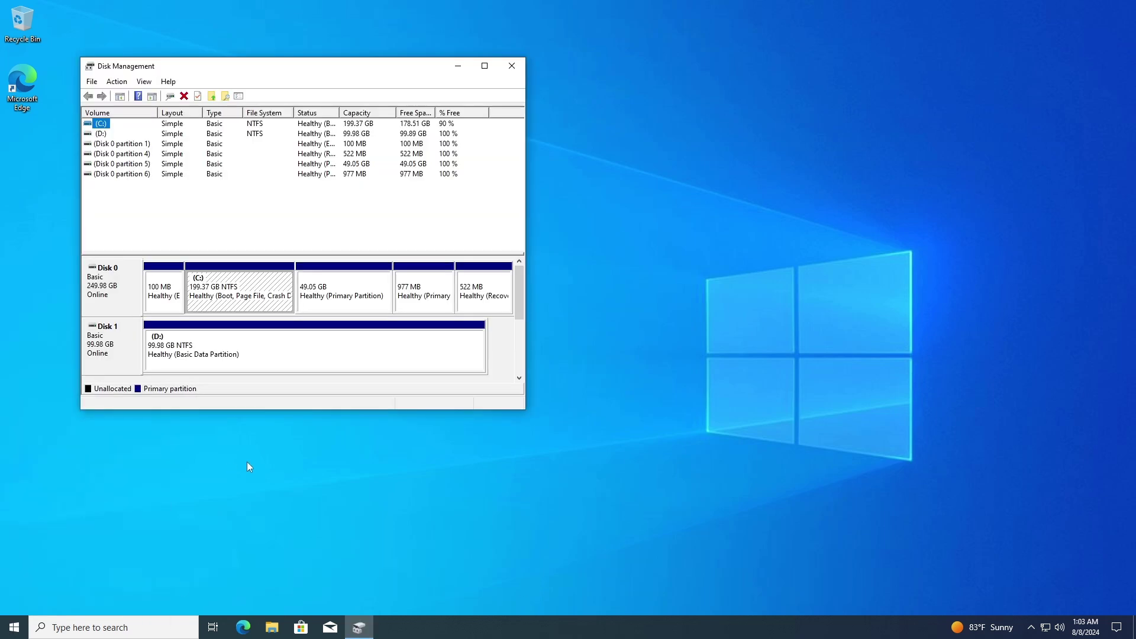
left_click_drag(348, 79, 583, 115)
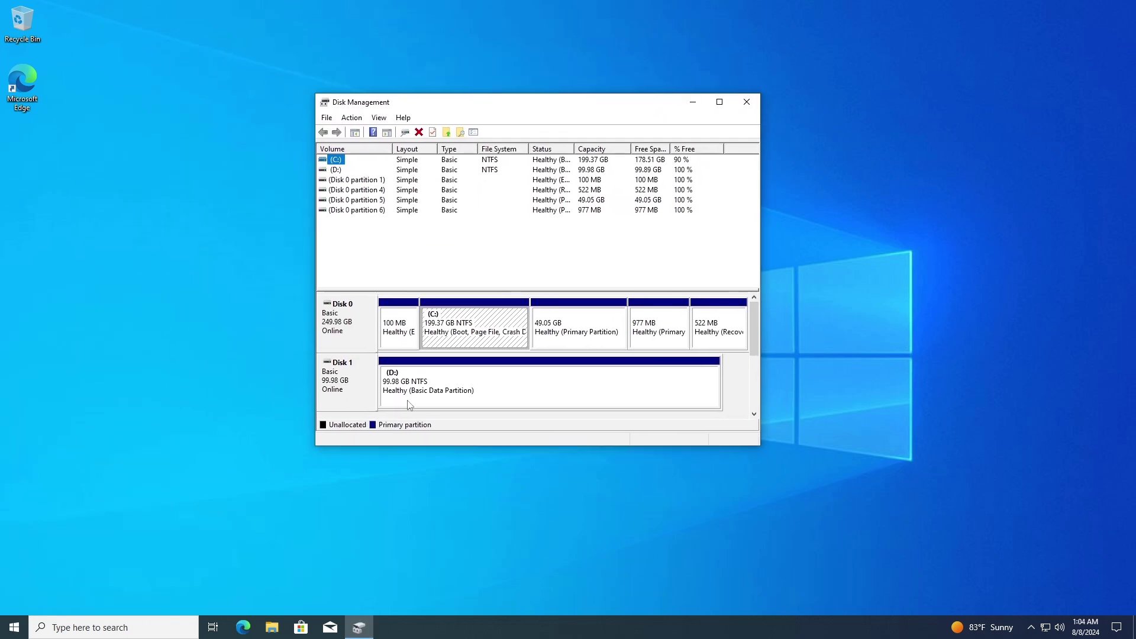
left_click(351, 341)
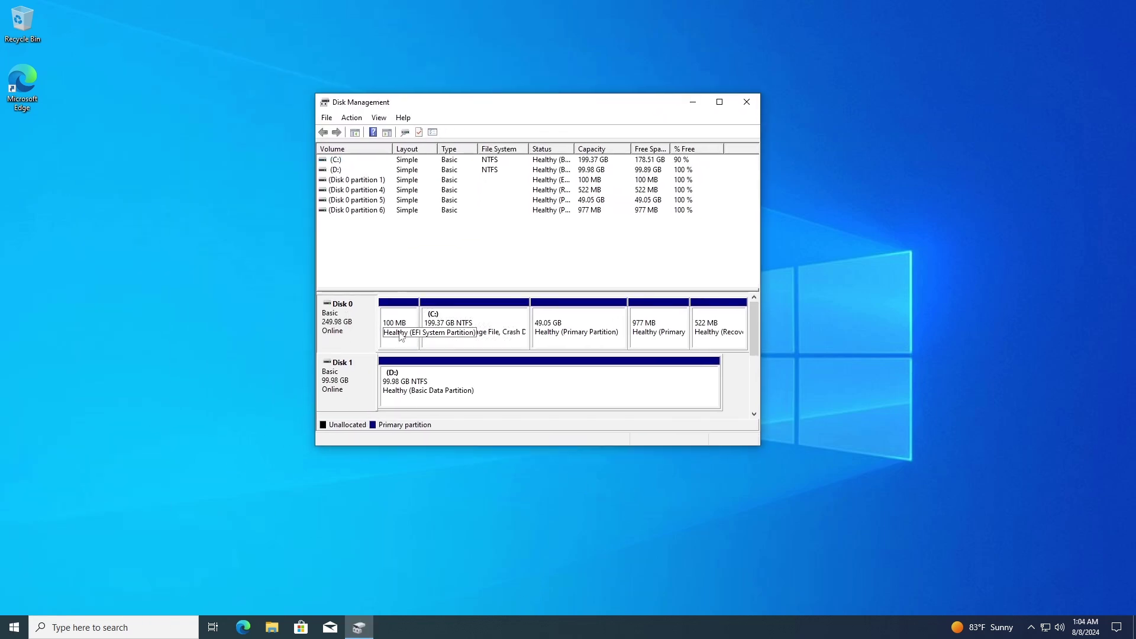
left_click(442, 342)
left_click(592, 346)
left_click(640, 346)
left_click(572, 343)
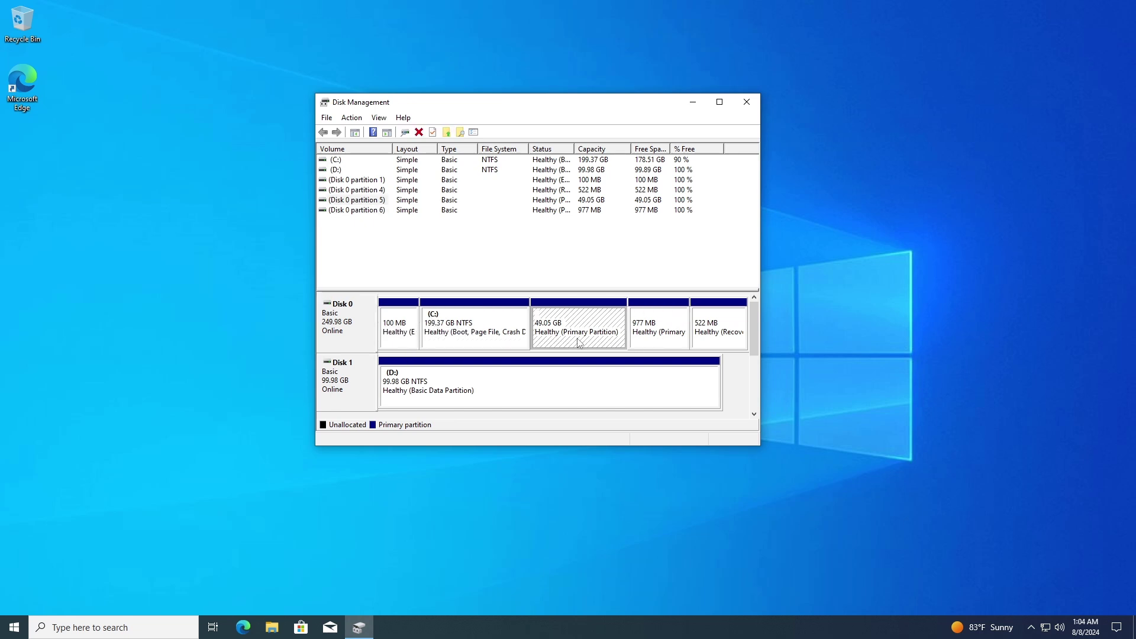
left_click(637, 346)
left_click(605, 347)
Delete the 977 MB and 49.05 GB Debian volumes on Disk 0
right_click(646, 346)
left_click(690, 460)
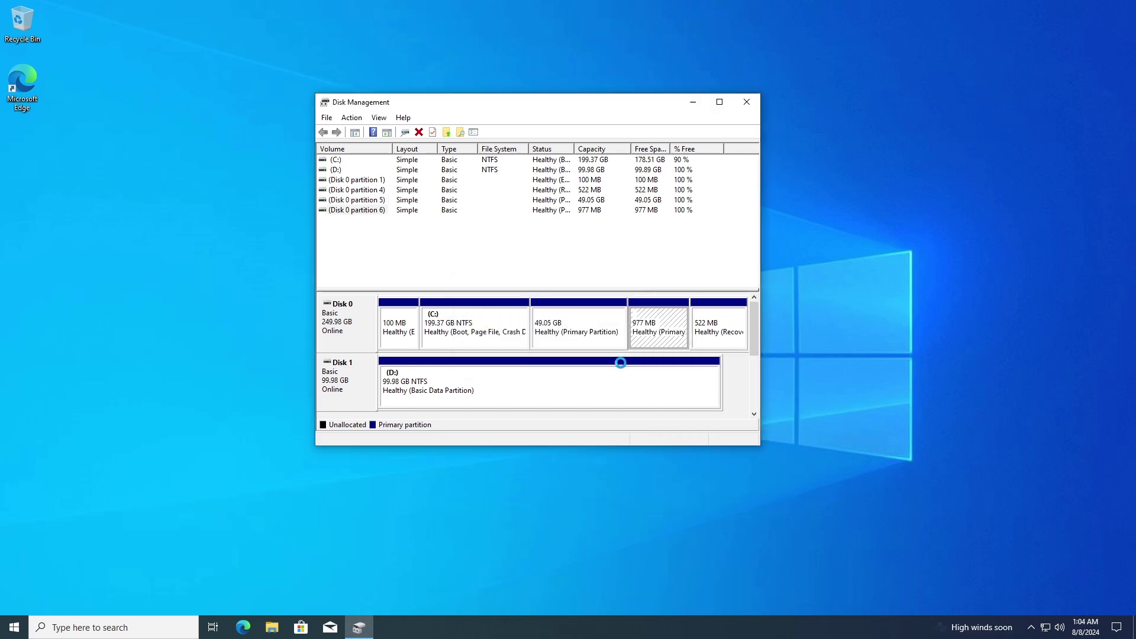
right_click(597, 345)
left_click(639, 462)
left_click(616, 358)
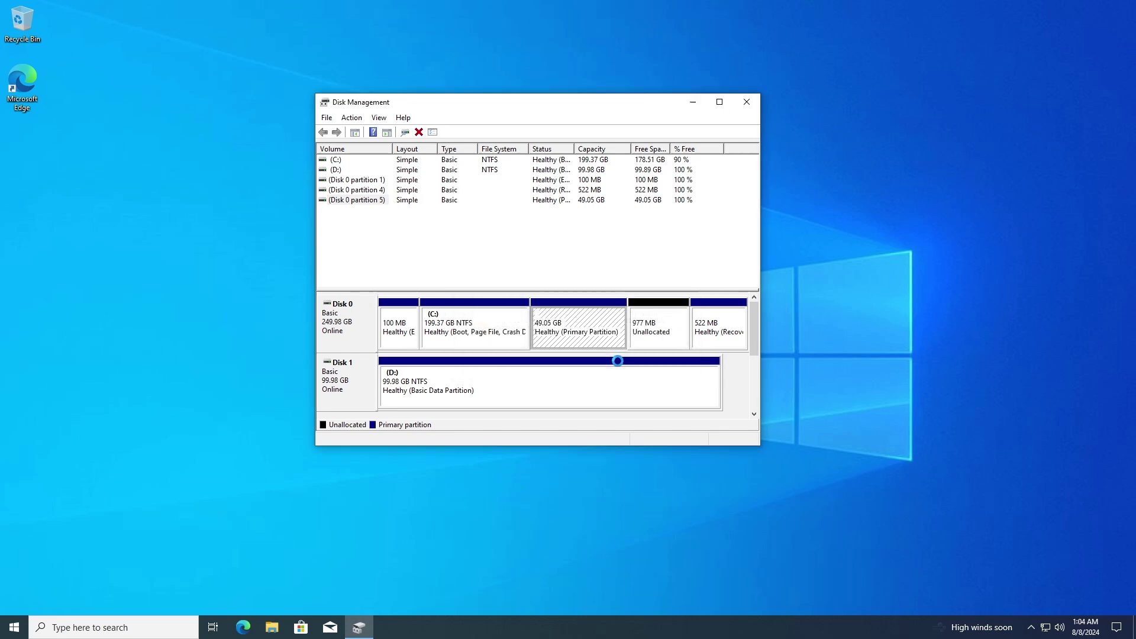
Extend C: with all 51199 MB of free space to 249.37 GB, then close Disk Management
right_click(534, 337)
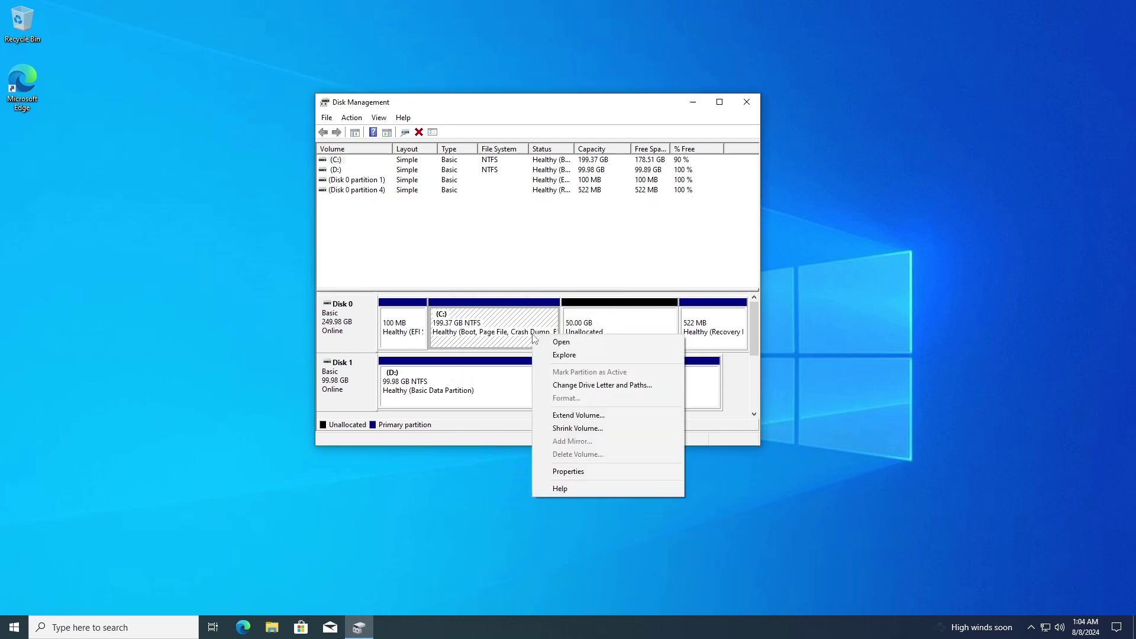
left_click(578, 416)
left_click(558, 386)
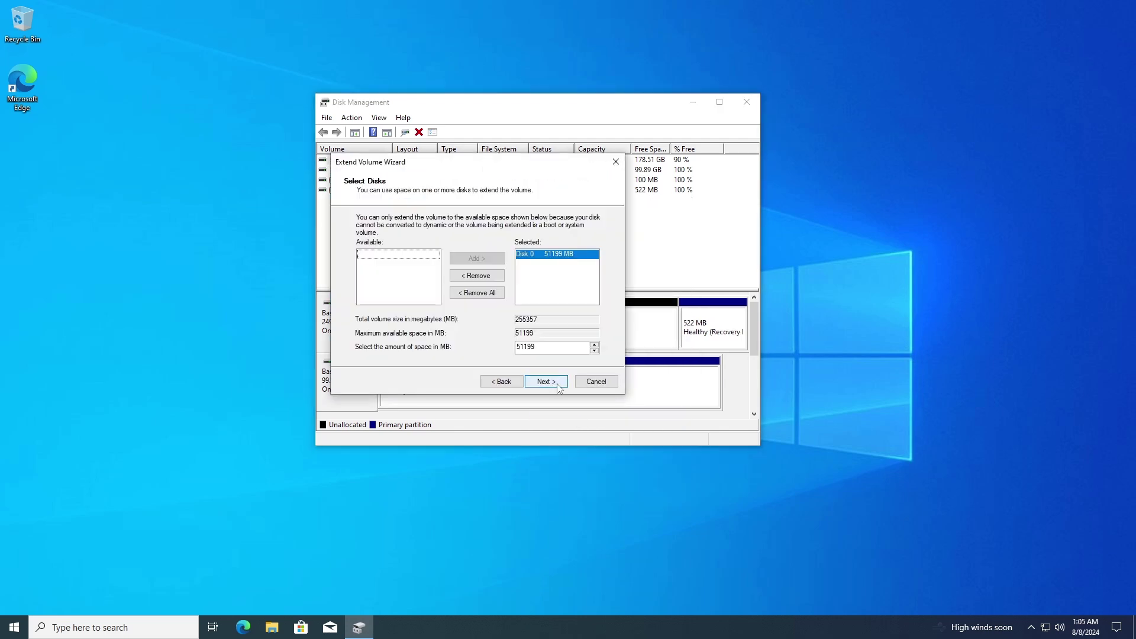
left_click(557, 382)
left_click(558, 386)
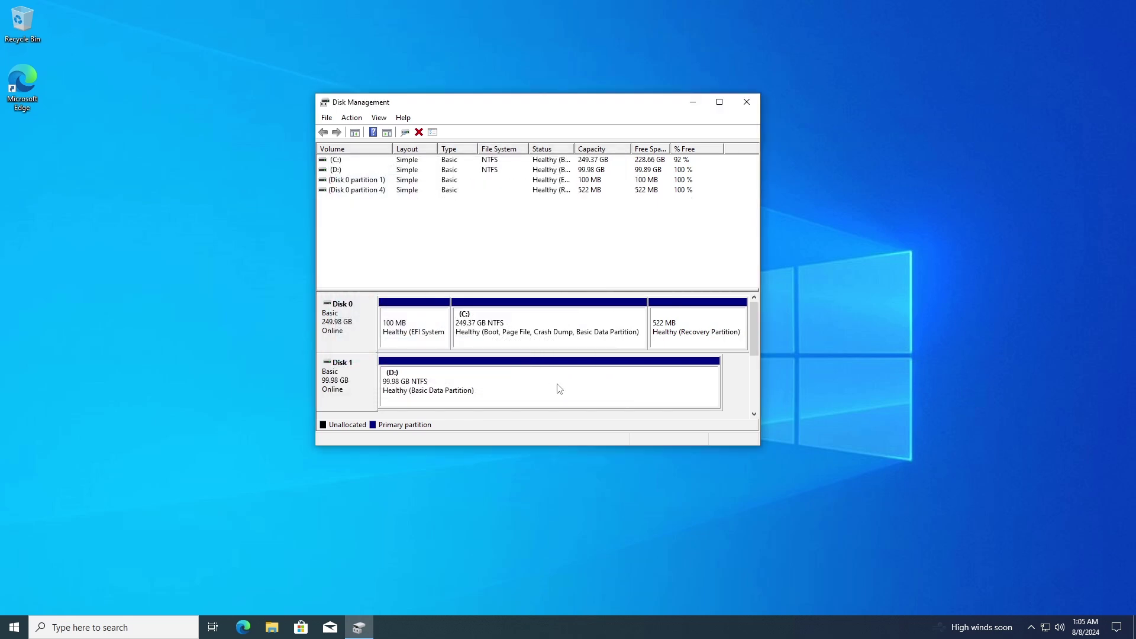
left_click(747, 104)
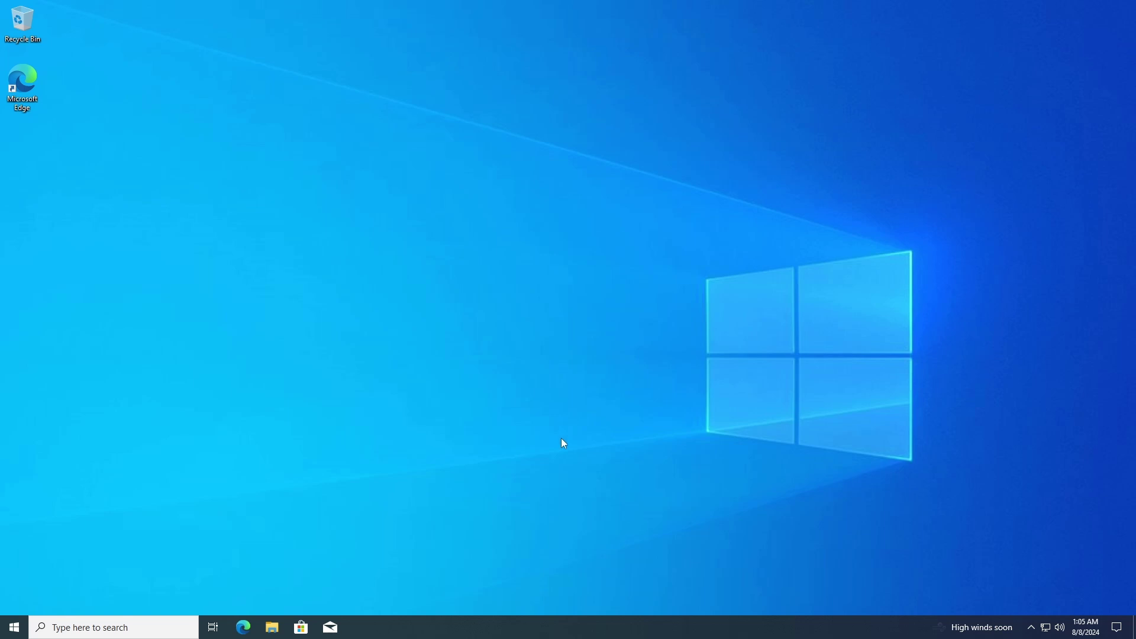
Launch Command Prompt as administrator from a Start search for 'cmd', approving UAC
left_click(14, 627)
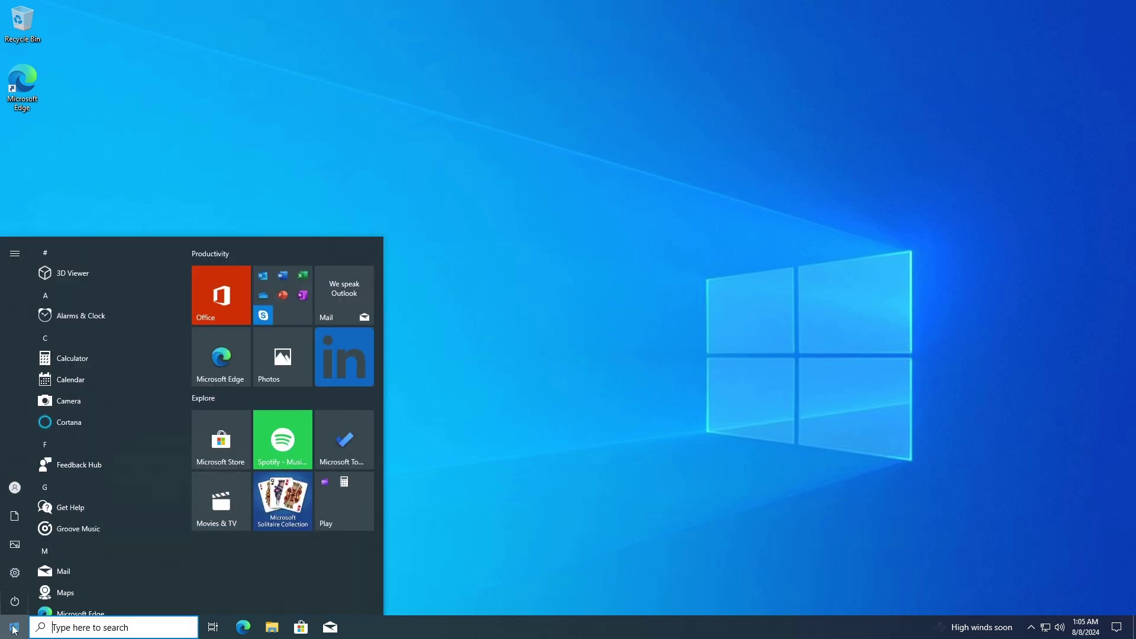
type("cmd")
right_click(163, 294)
left_click(190, 302)
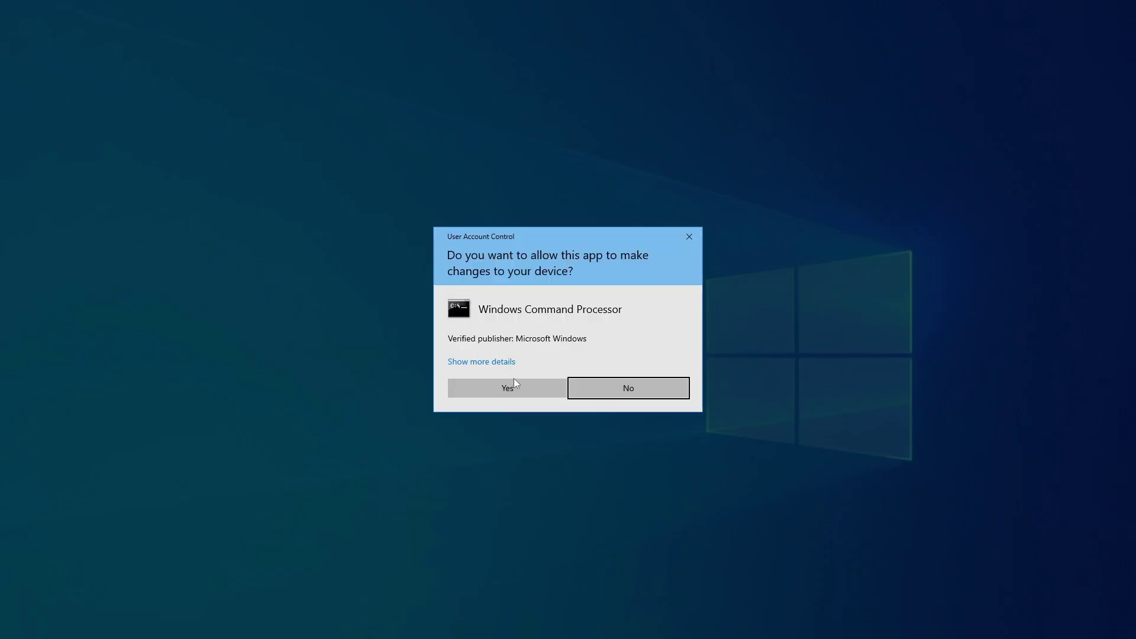
left_click(514, 383)
left_click_drag(460, 63, 681, 146)
In DiskPart, list disks and volumes, selecting Disk 0 and the 100 MB FAT32 Volume 2
type("dis")
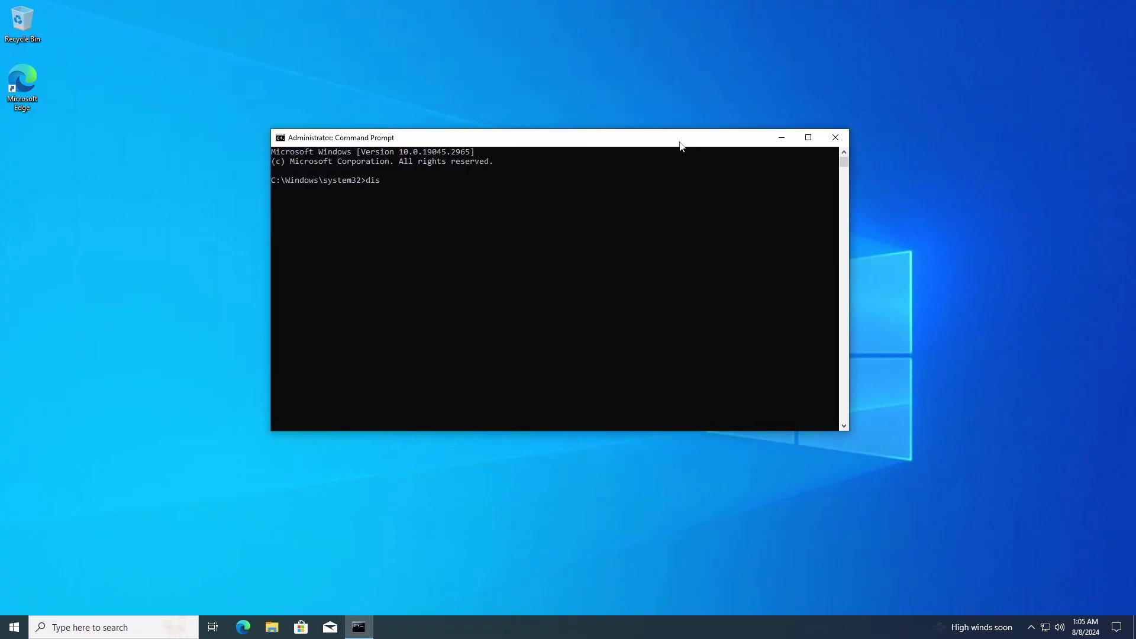
type("kpart")
key("Return")
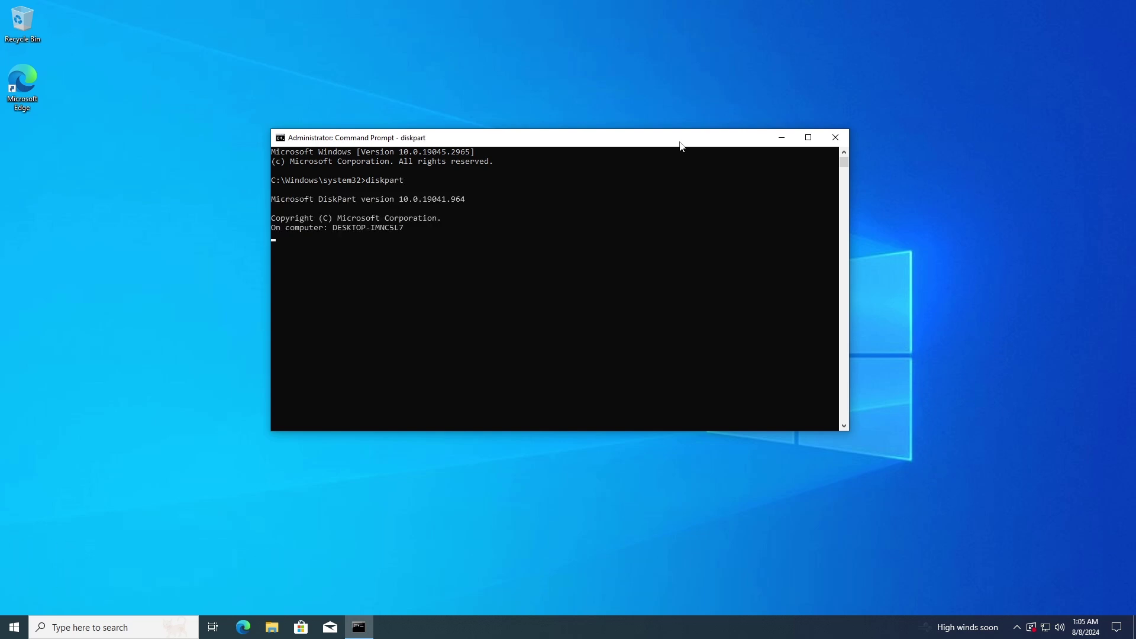
type("list disk")
key("Return")
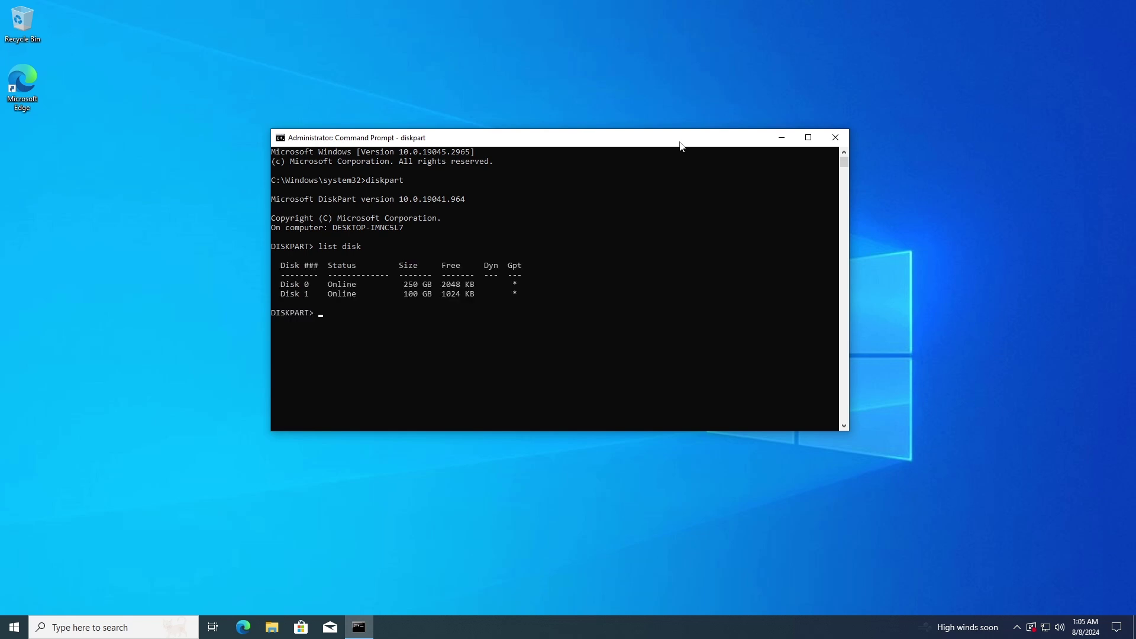
type("sel disk 0")
key("Return")
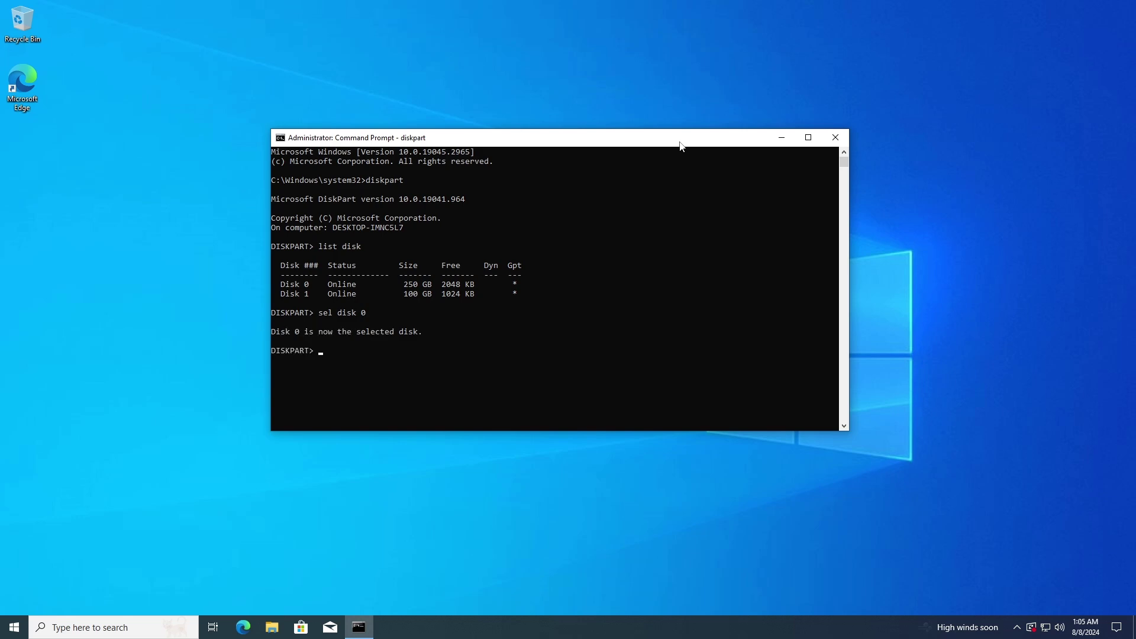
type("list vol")
key("Return")
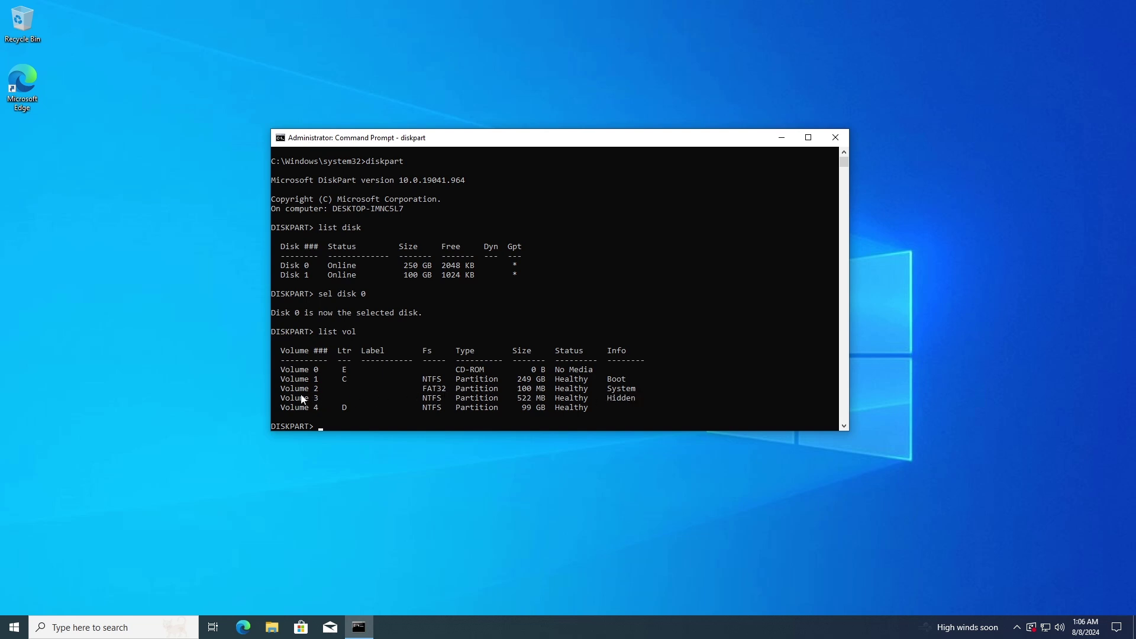
type("sel vol")
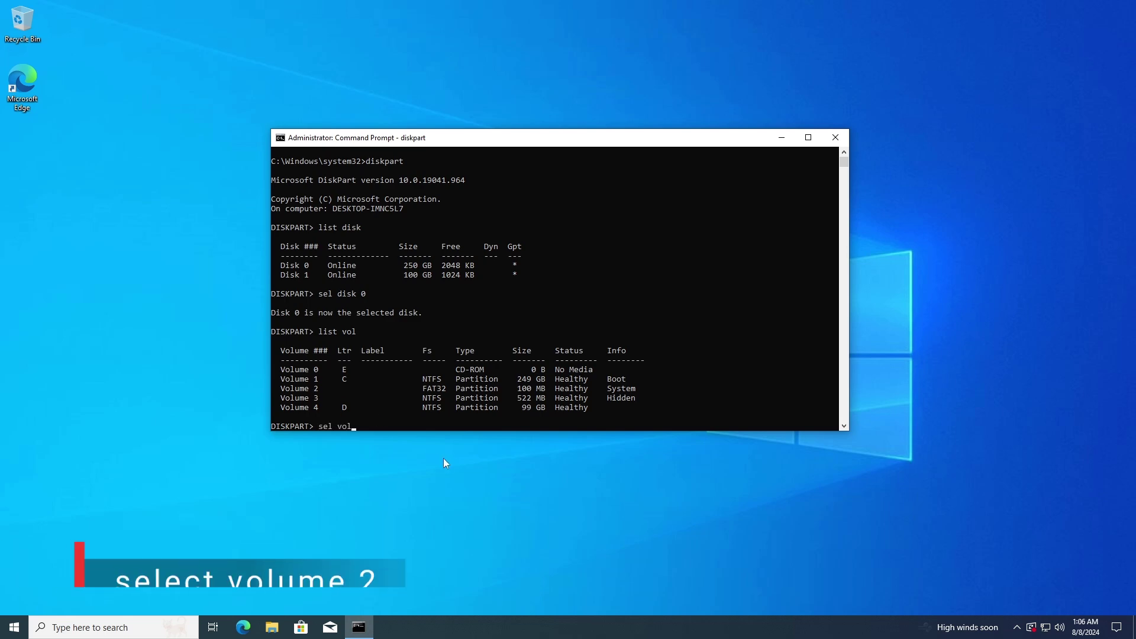
type(" 2")
key("Return")
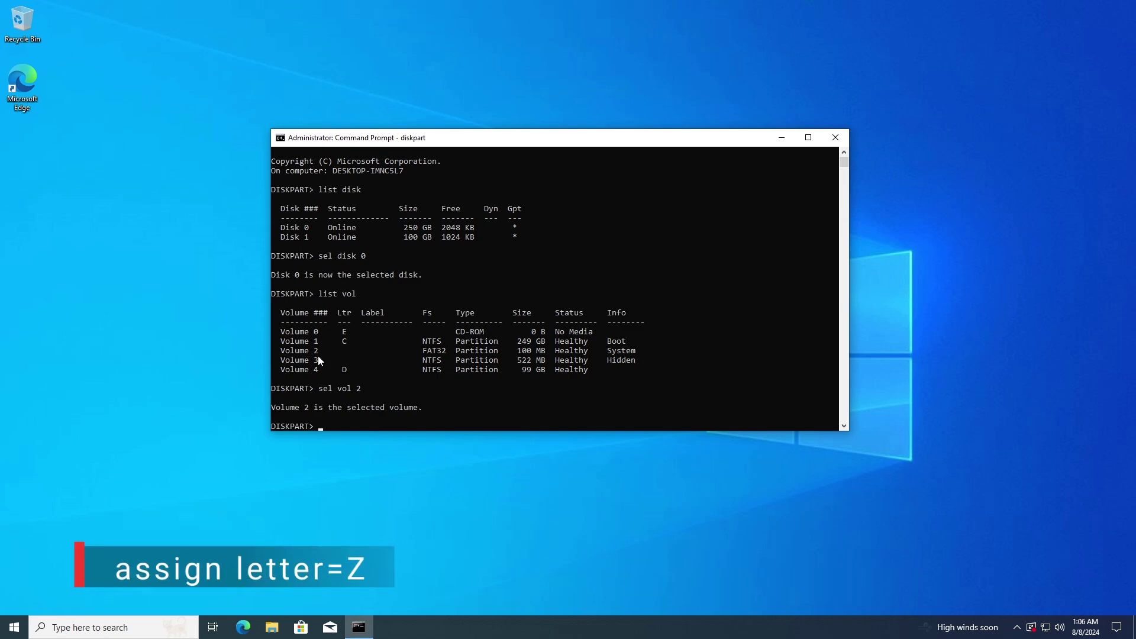
Assign drive letter Z to Volume 2, exit DiskPart and switch to Z:
type("assign le")
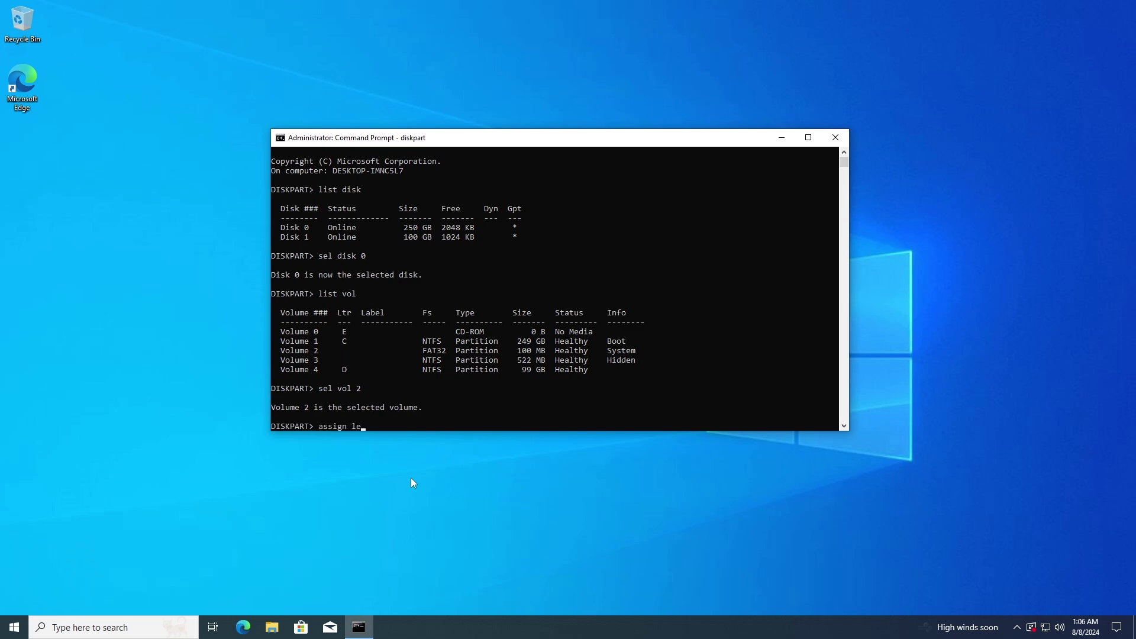
type("tter=z")
key("Return")
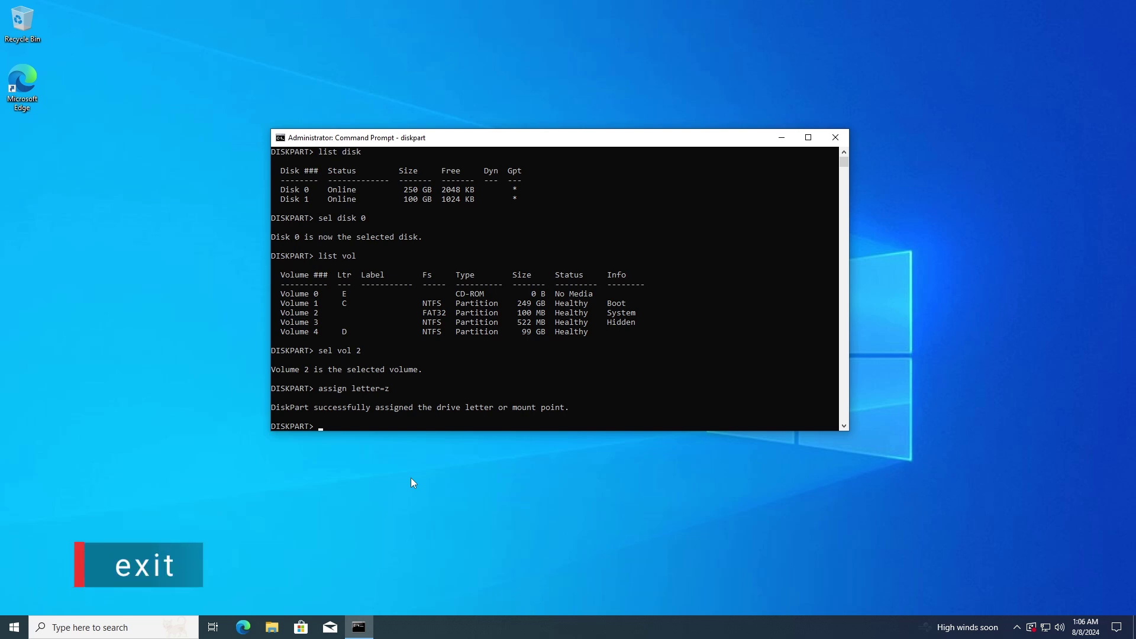
type("exit")
key("Return")
type("z")
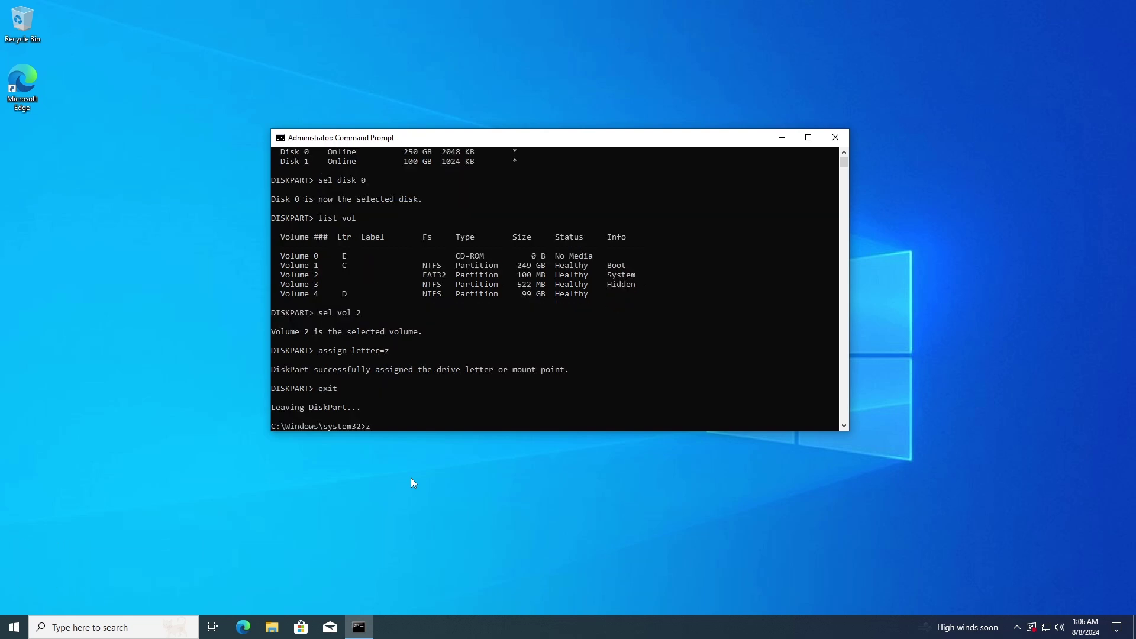
type(":")
key("Return")
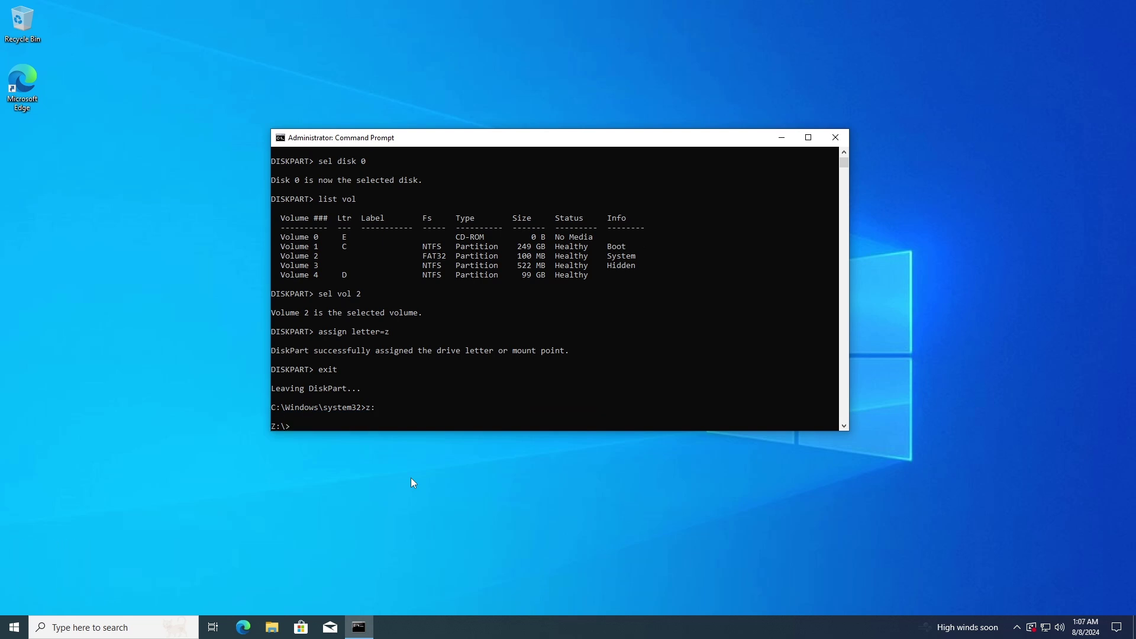
List drive Z and the folders inside its EFI directory
type("dir")
key("Return")
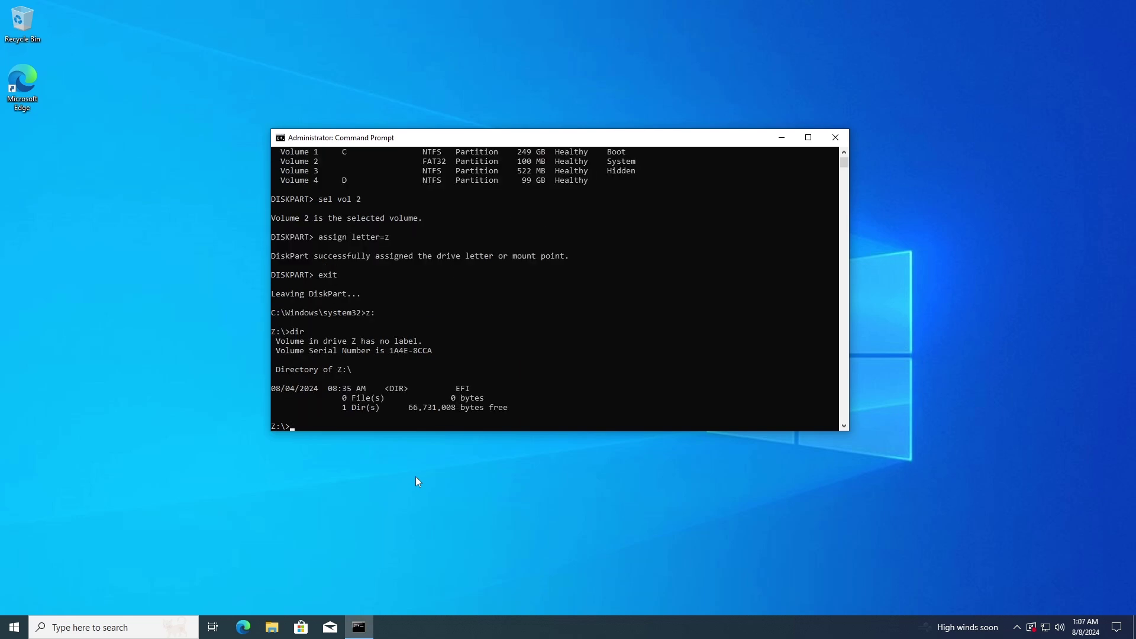
type("cd ")
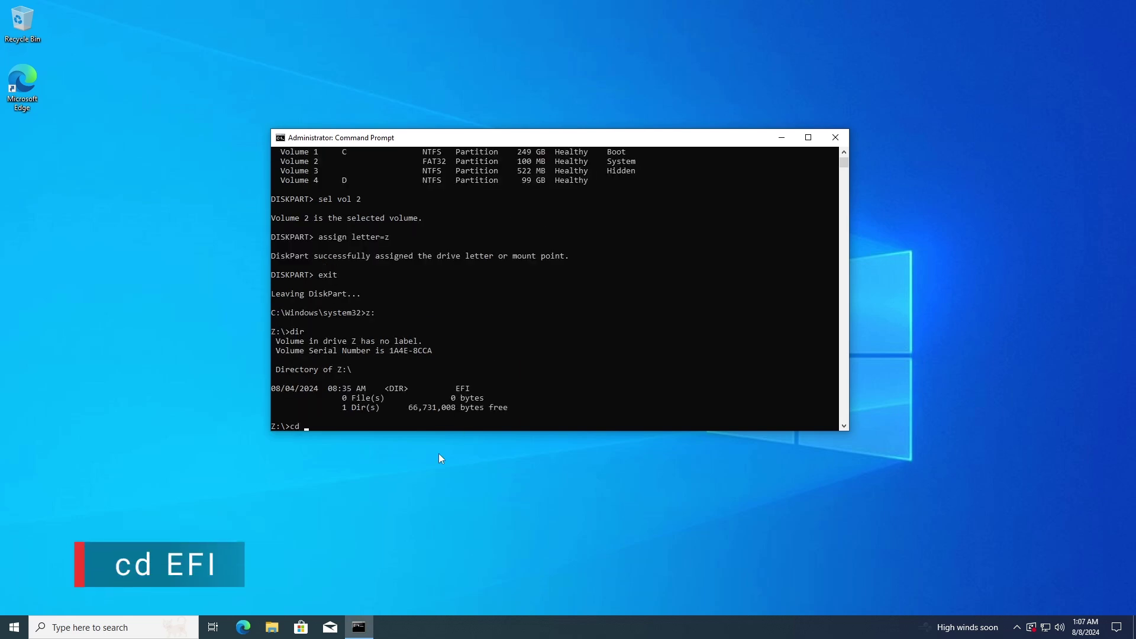
type("efi")
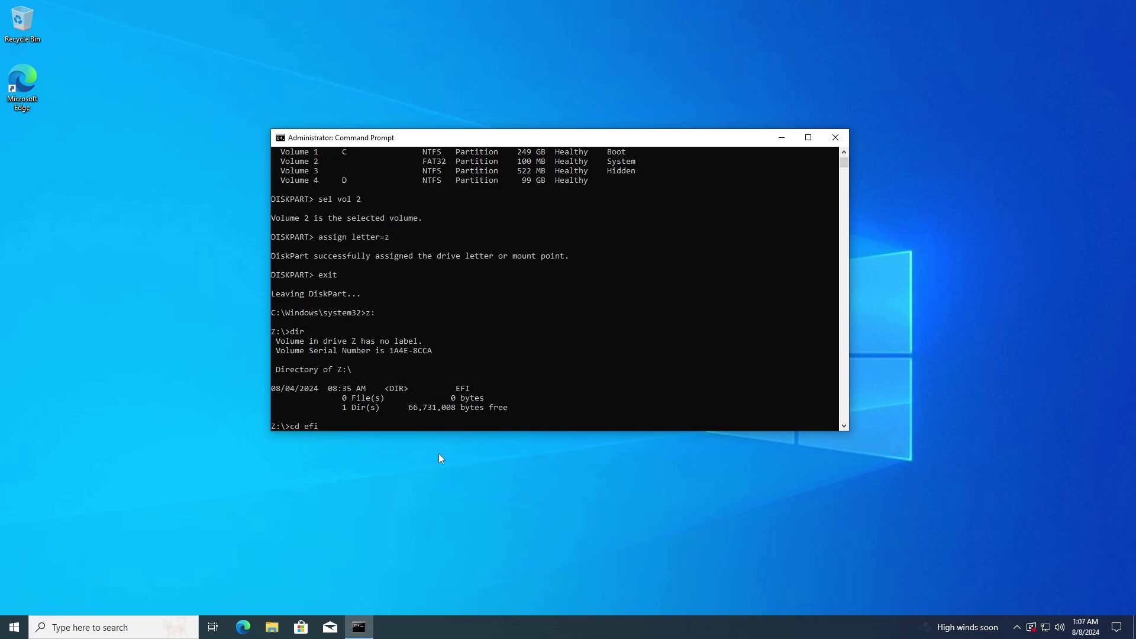
key("Return")
type("dir")
key("Return")
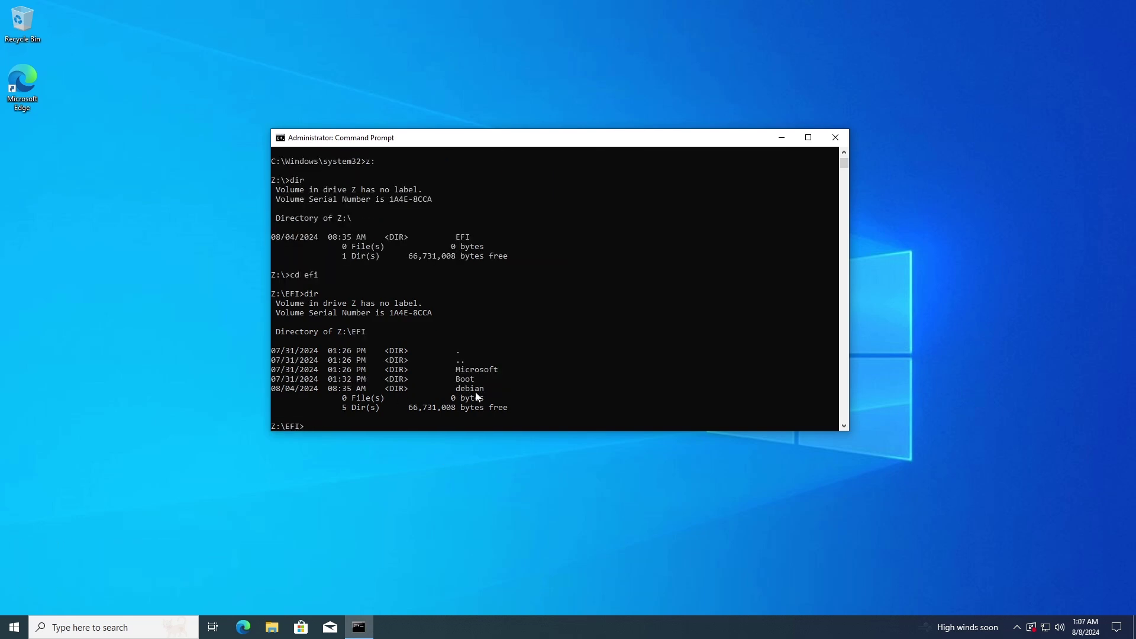
Remove the debian folder with rmdir /s /q debian and confirm only Microsoft and Boot remain
type("rmdir /s /q debian")
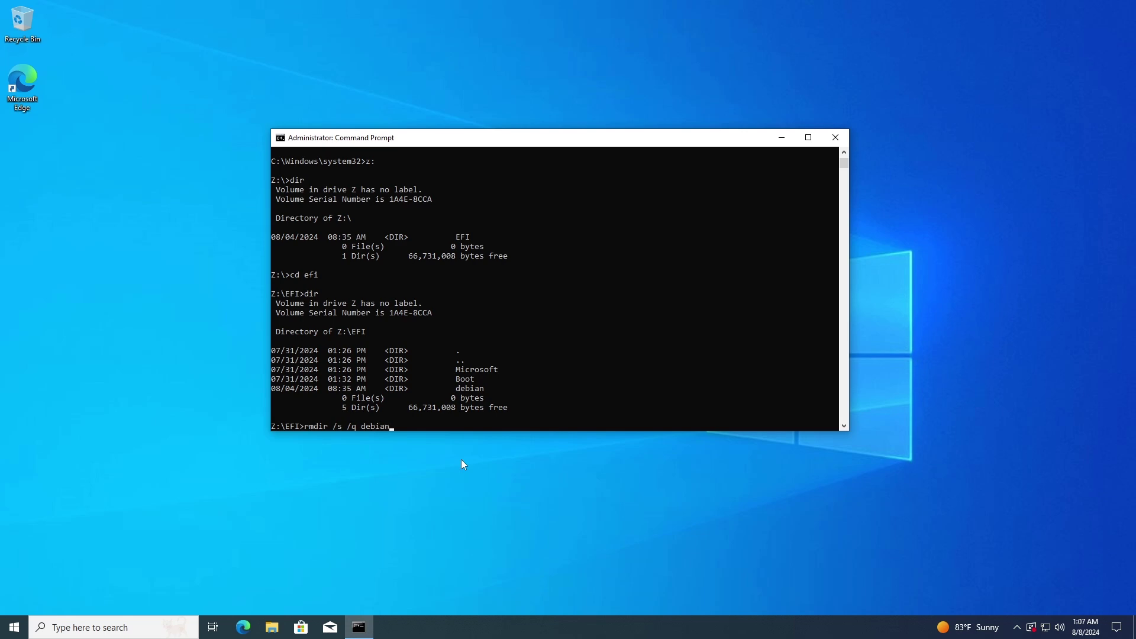
key("Return")
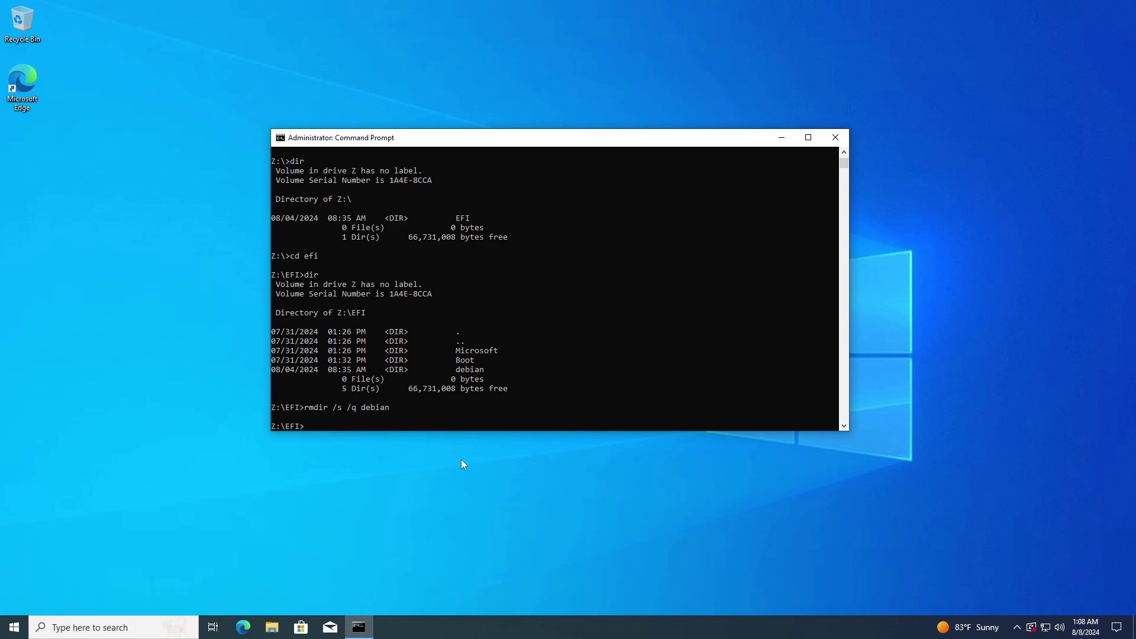
type("dir")
key("Return")
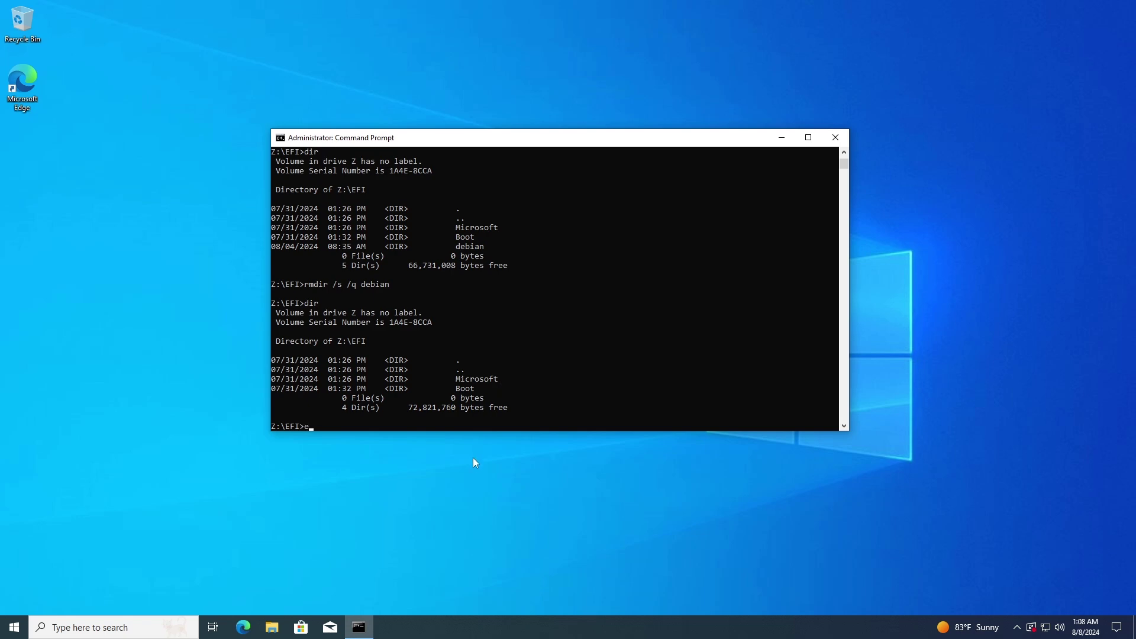
type("exit")
Close the console and reopen Command Prompt as administrator
key("Return")
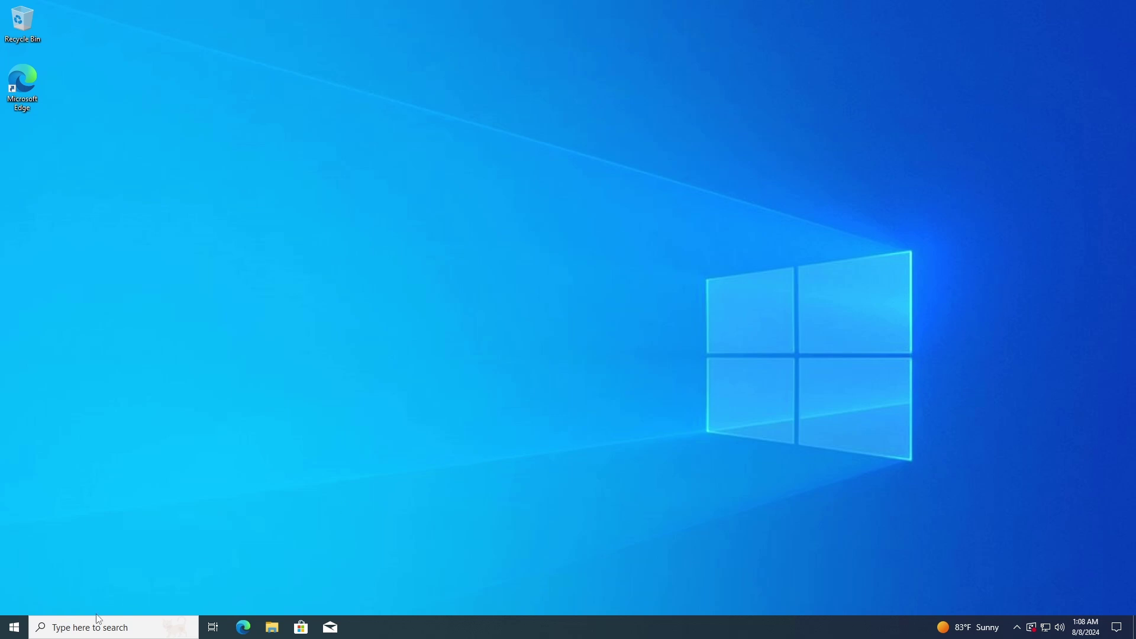
left_click(109, 624)
type("cmd")
right_click(158, 305)
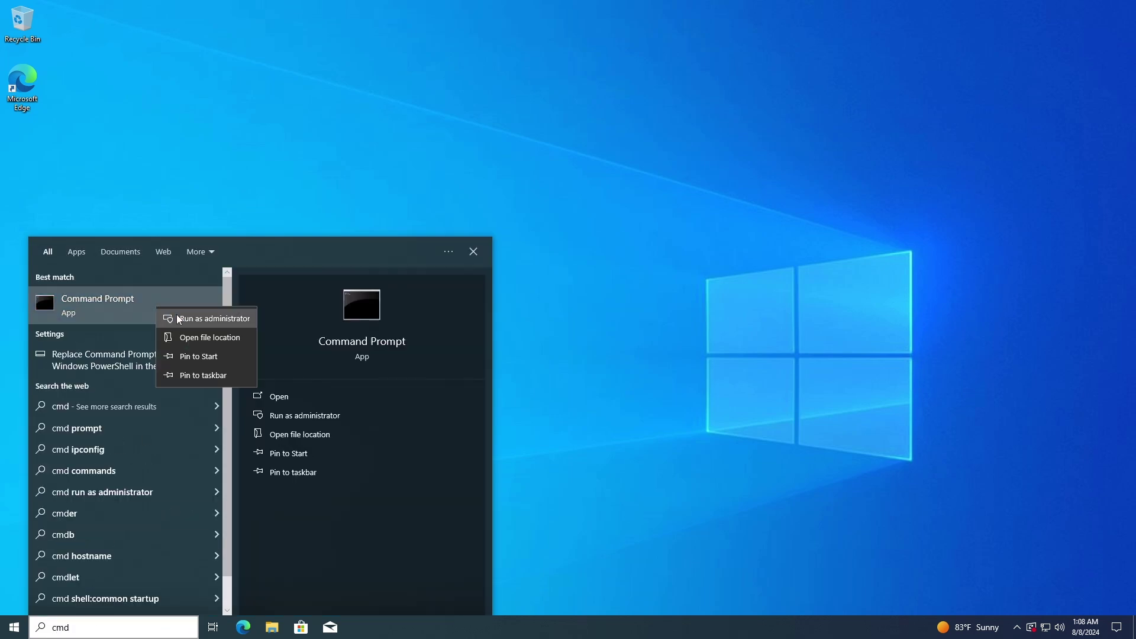
left_click(177, 317)
left_click(498, 389)
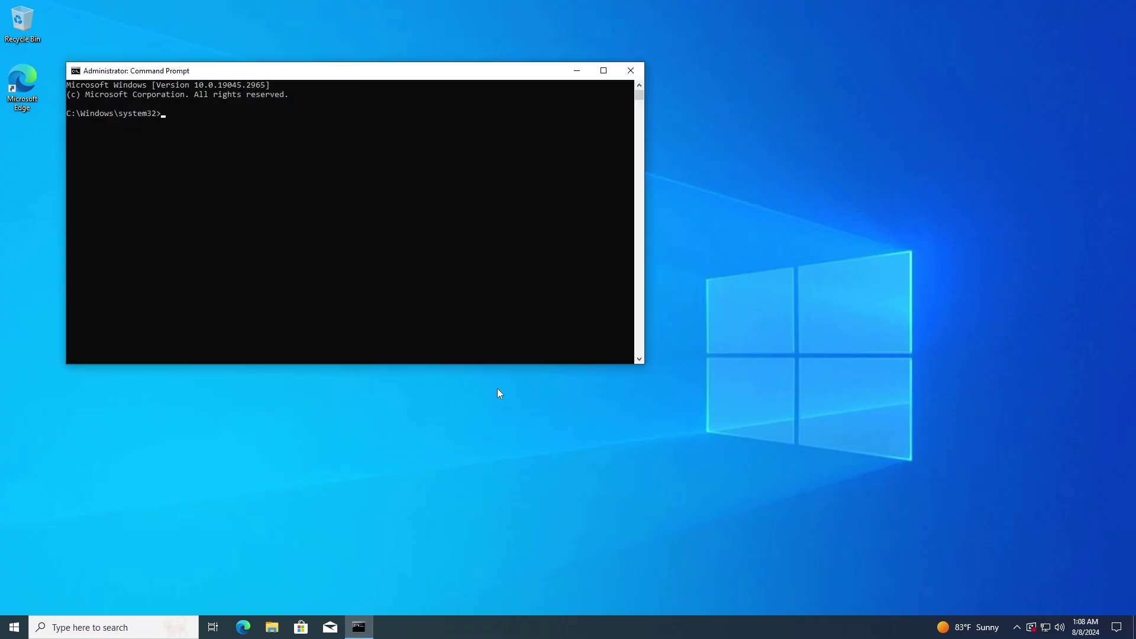
left_click_drag(469, 72, 664, 165)
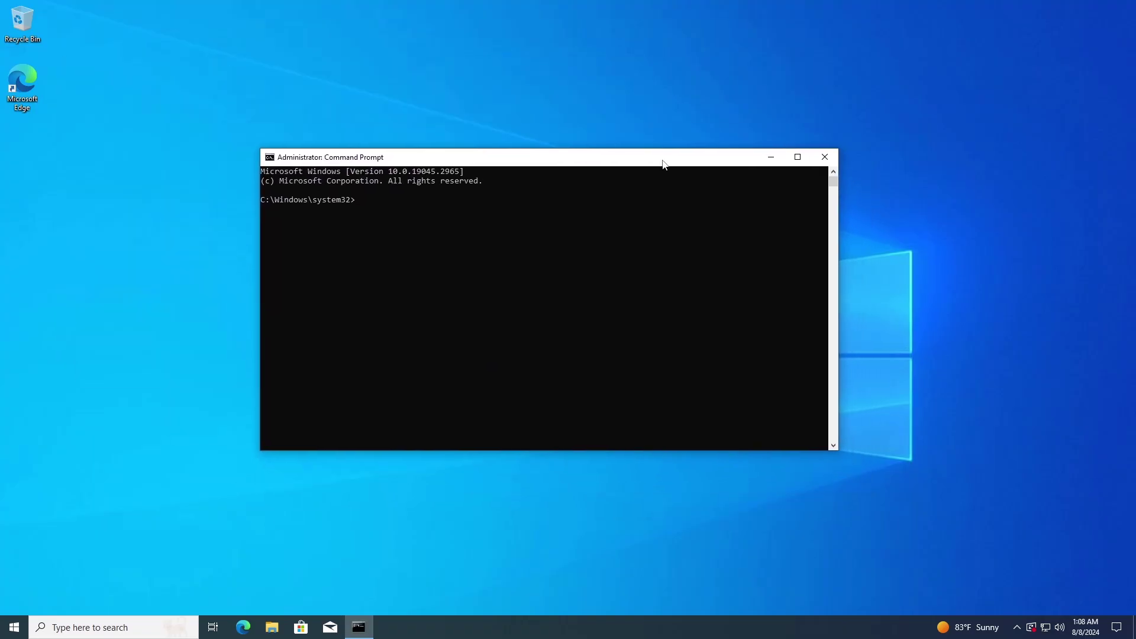
List firmware boot entries with bcdedit /enum firmware and copy the debian entry's identifier
type("bcdedit /enum")
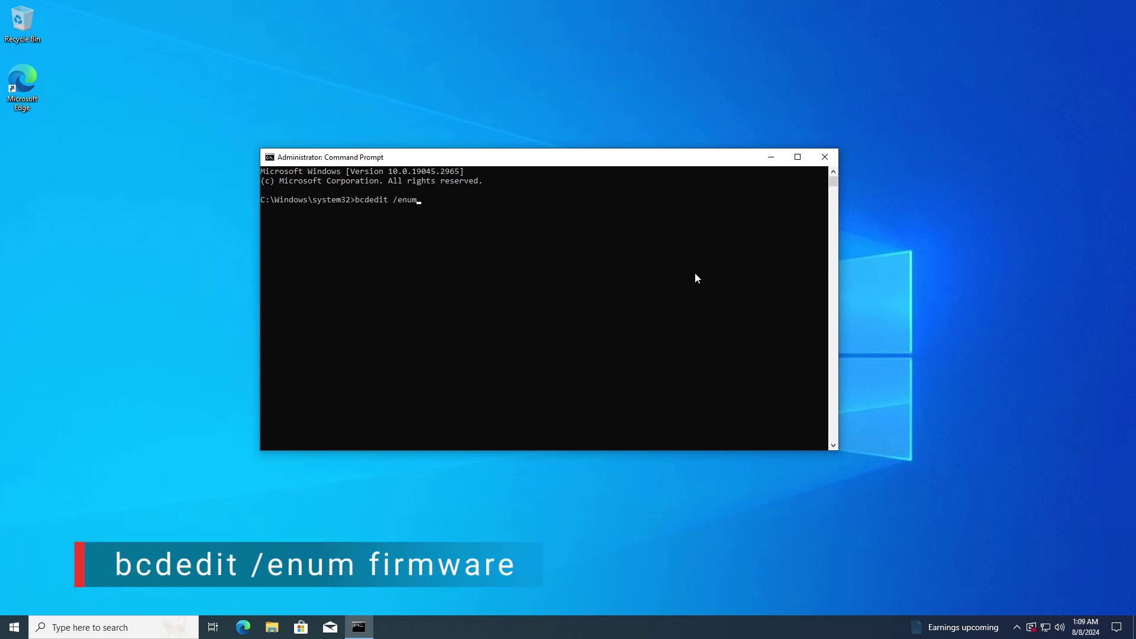
type(" firmware")
key("Return")
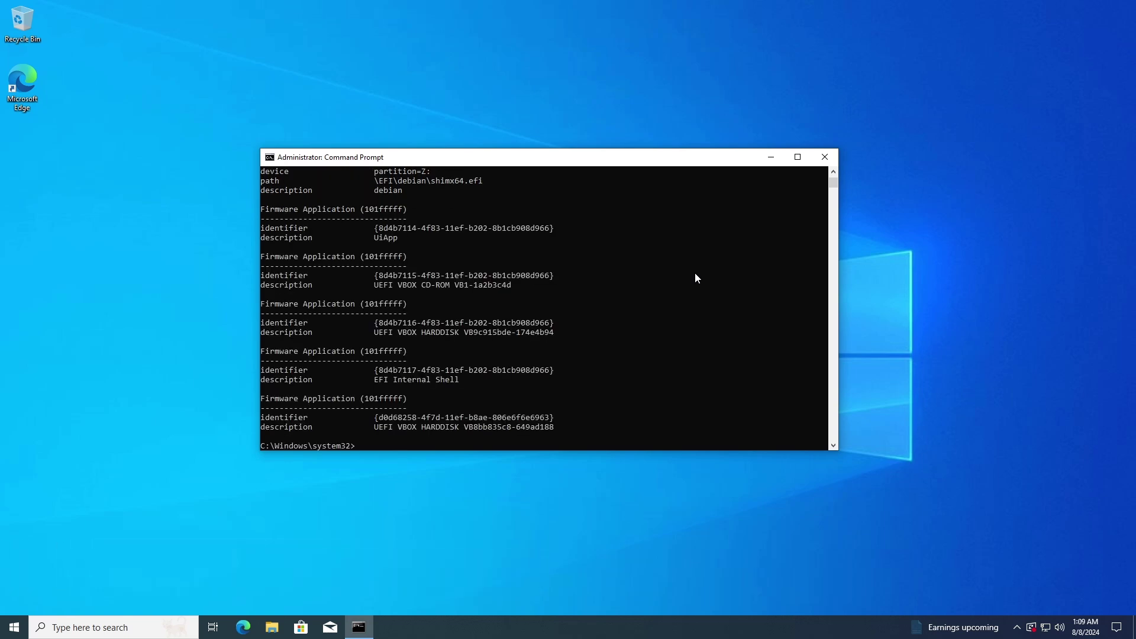
scroll(597, 304, "up", 10)
scroll(594, 308, "down", 3)
scroll(594, 311, "down", 2)
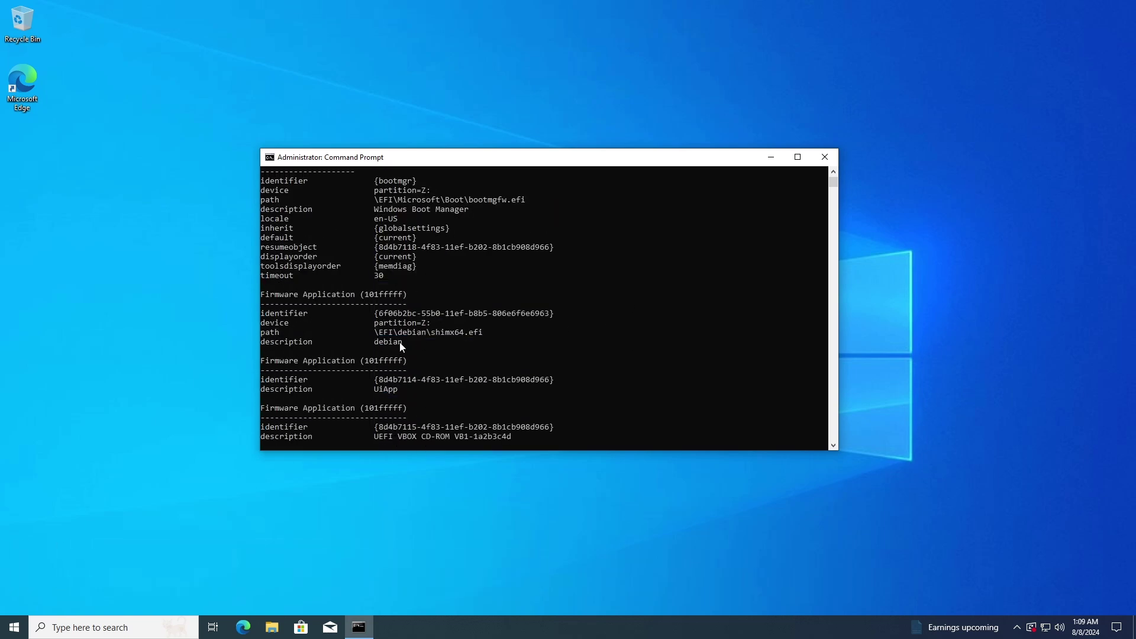
scroll(390, 337, "down", 1)
double_click(399, 288)
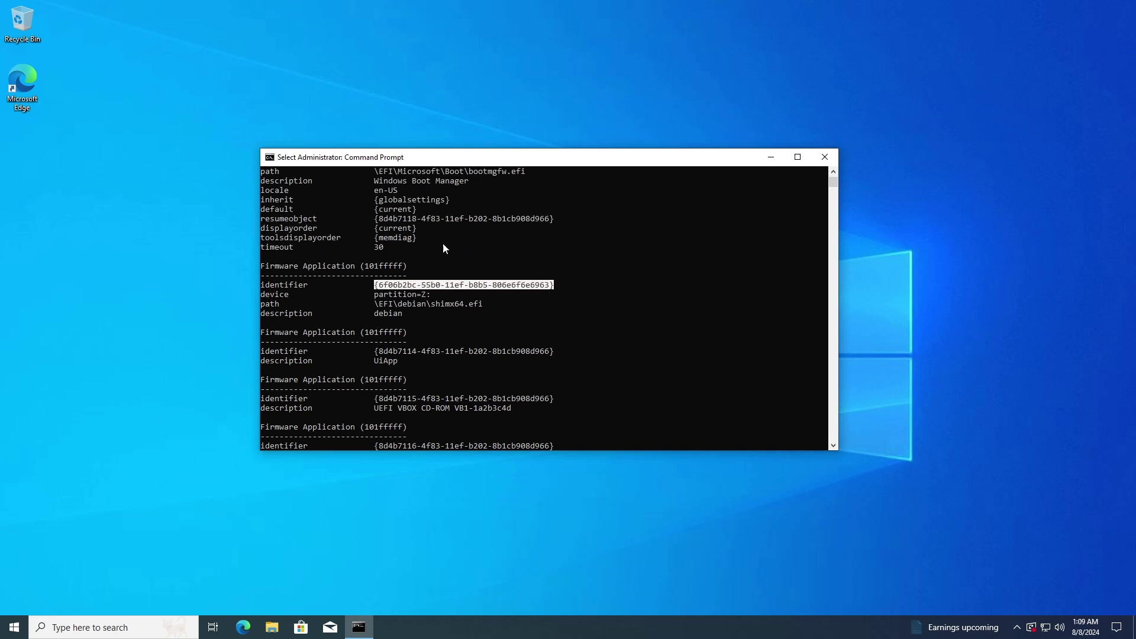
right_click(497, 159)
mouse_move(537, 253)
left_click(615, 267)
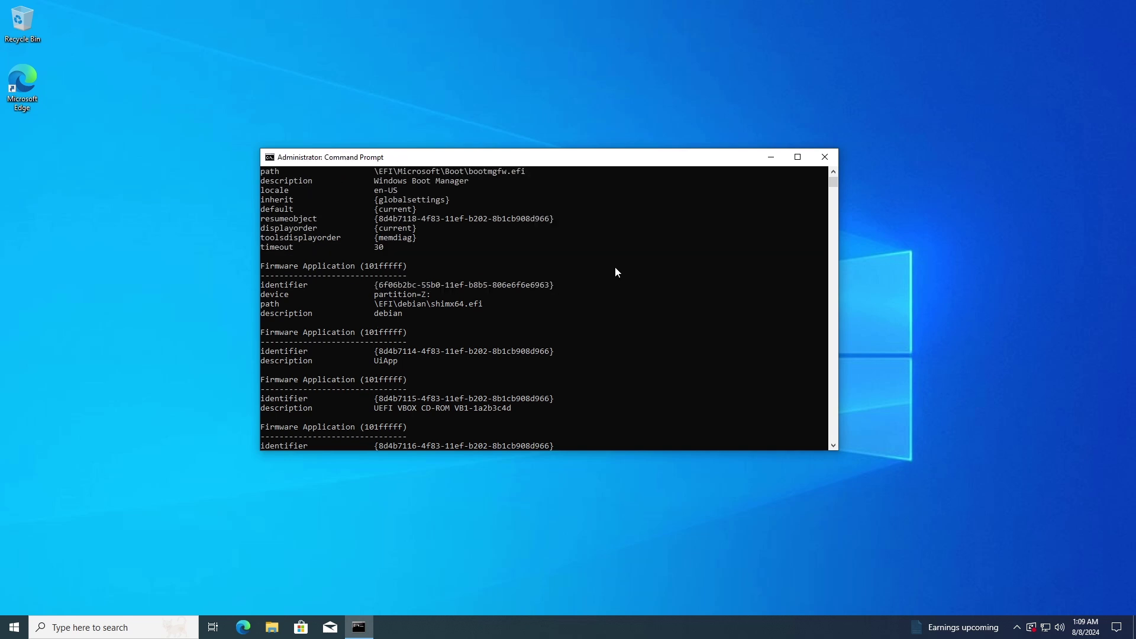
scroll(602, 276, "down", 7)
Delete the debian firmware entry with bcdedit /delete and the pasted identifier
type("bcded")
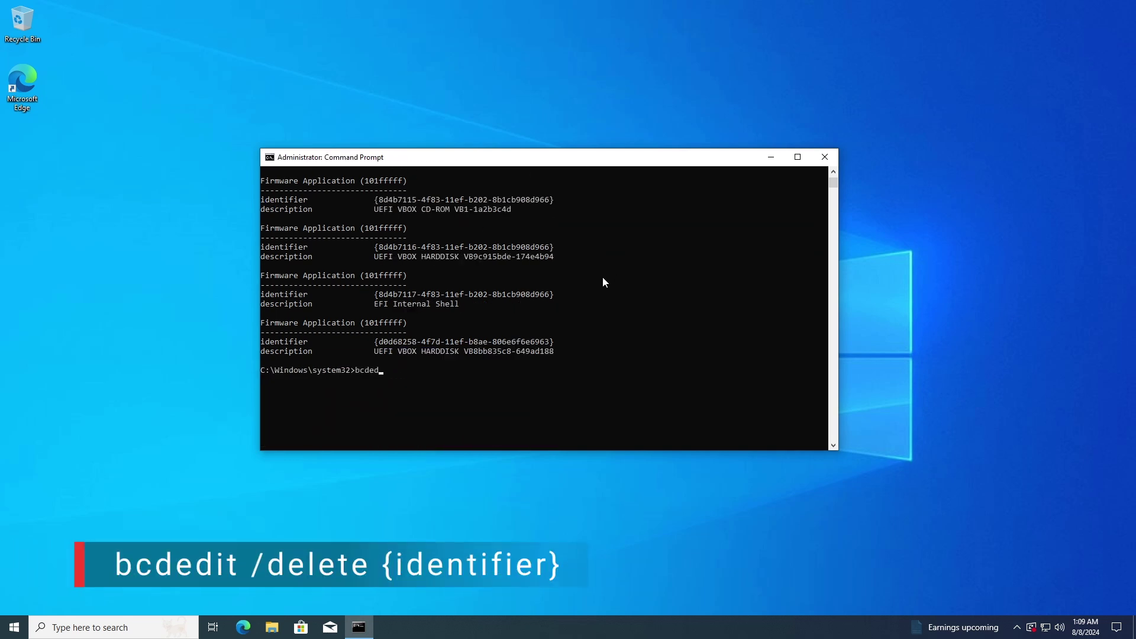
type("it /delete")
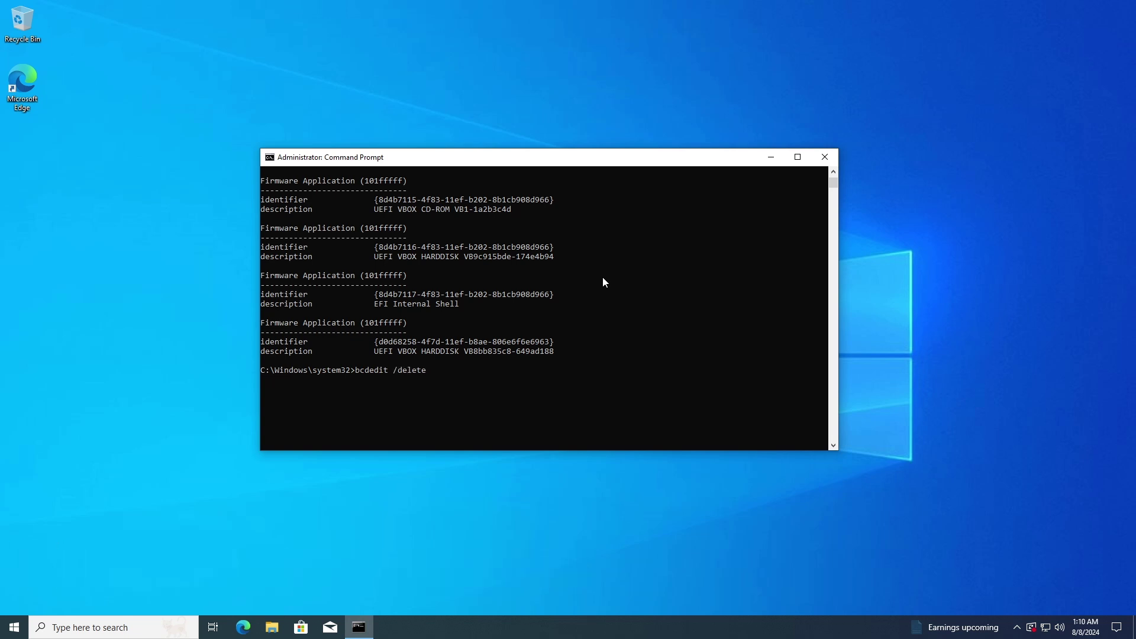
right_click(606, 158)
mouse_move(648, 252)
left_click(717, 278)
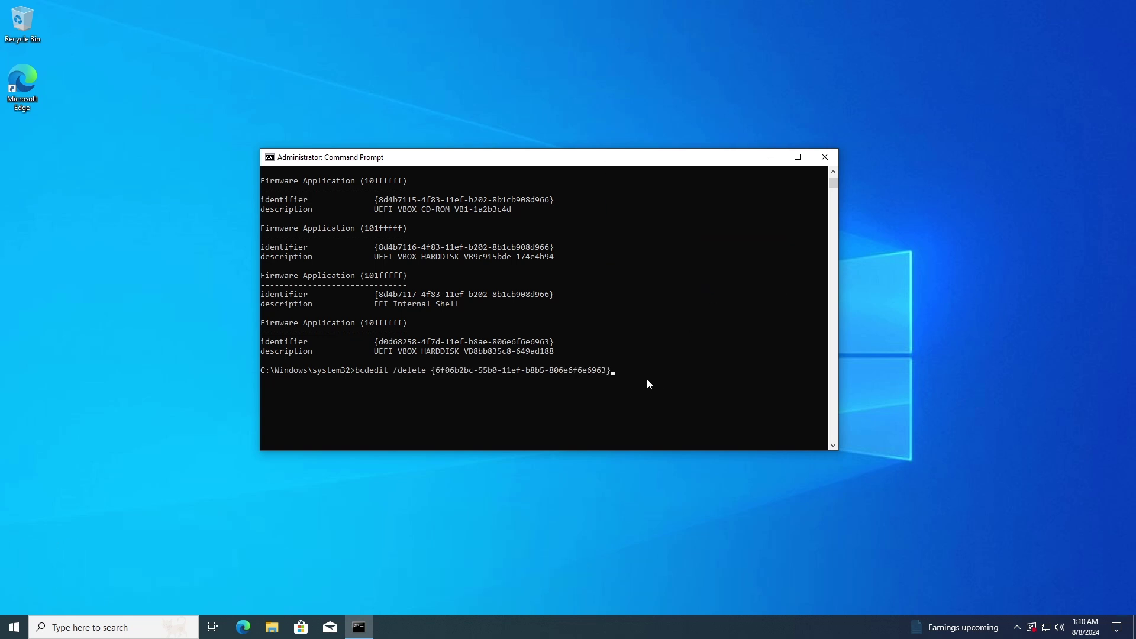
key("Return")
Rerun bcdedit /enum firmware to verify debian is gone, then exit the console
key("Up")
key("Up")
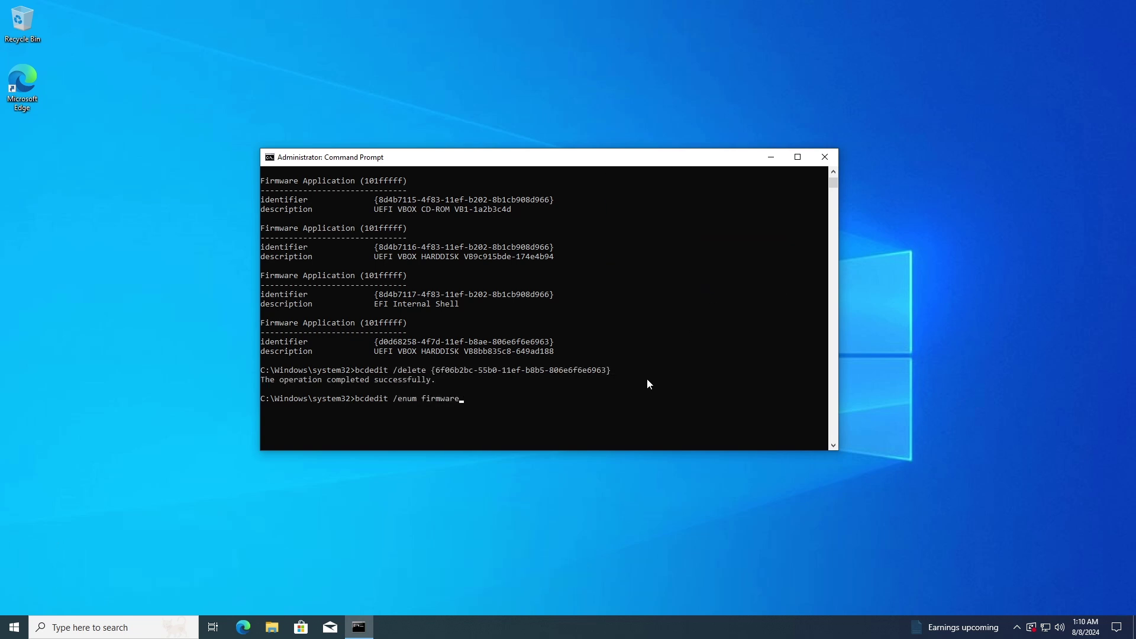
key("Return")
scroll(503, 375, "up", 5)
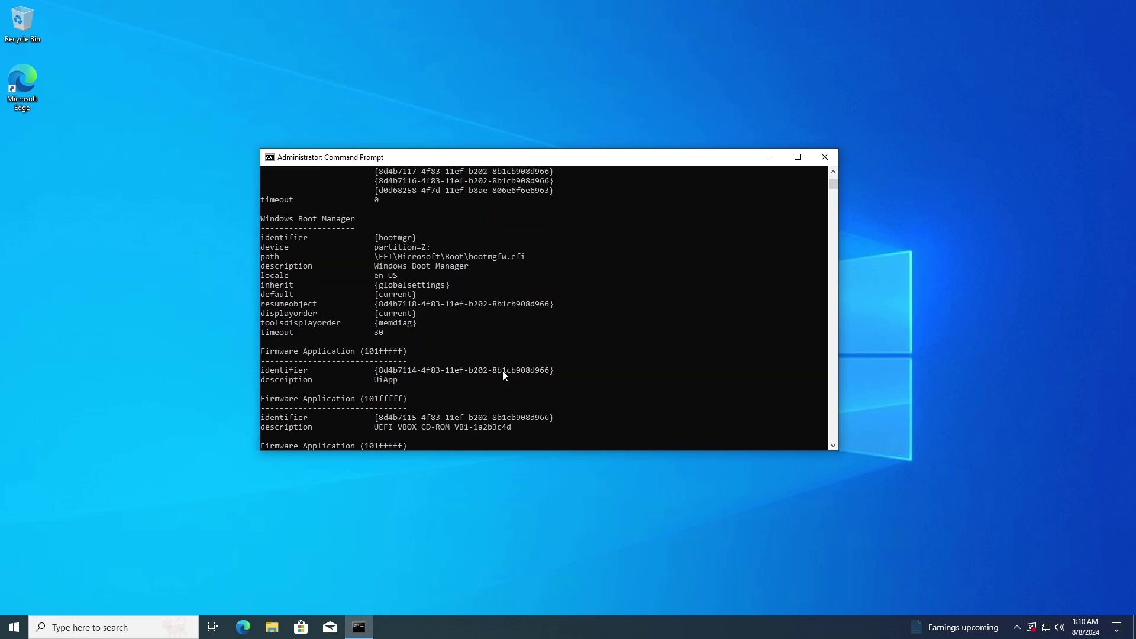
scroll(502, 371, "down", 6)
scroll(503, 371, "up", 5)
scroll(506, 379, "down", 5)
scroll(508, 379, "up", 10)
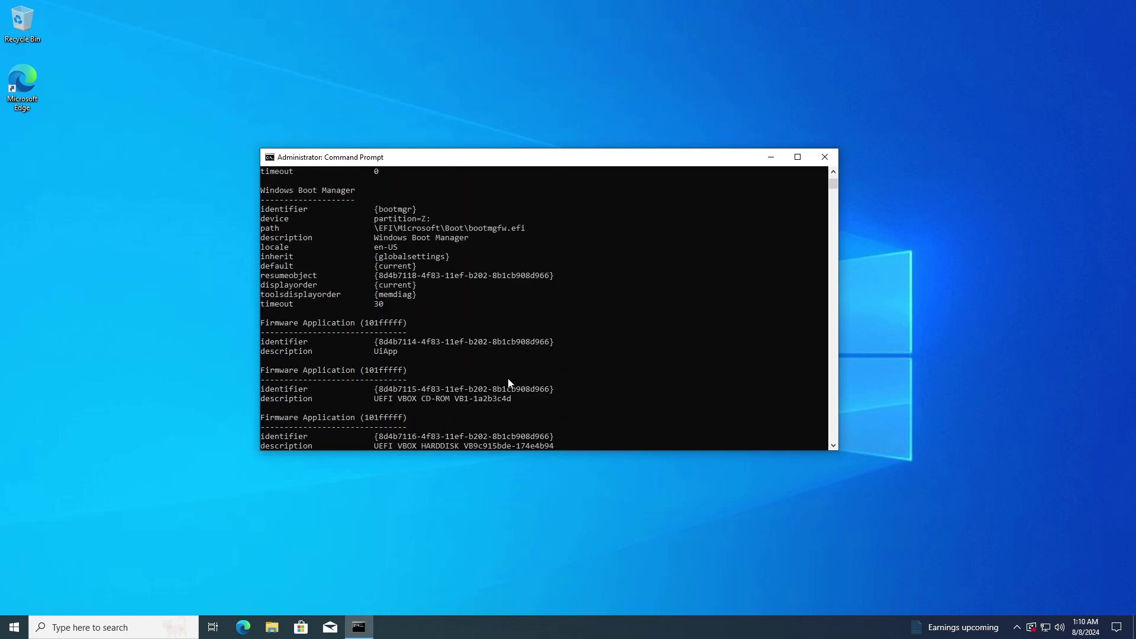
scroll(509, 380, "down", 2)
scroll(510, 381, "down", 8)
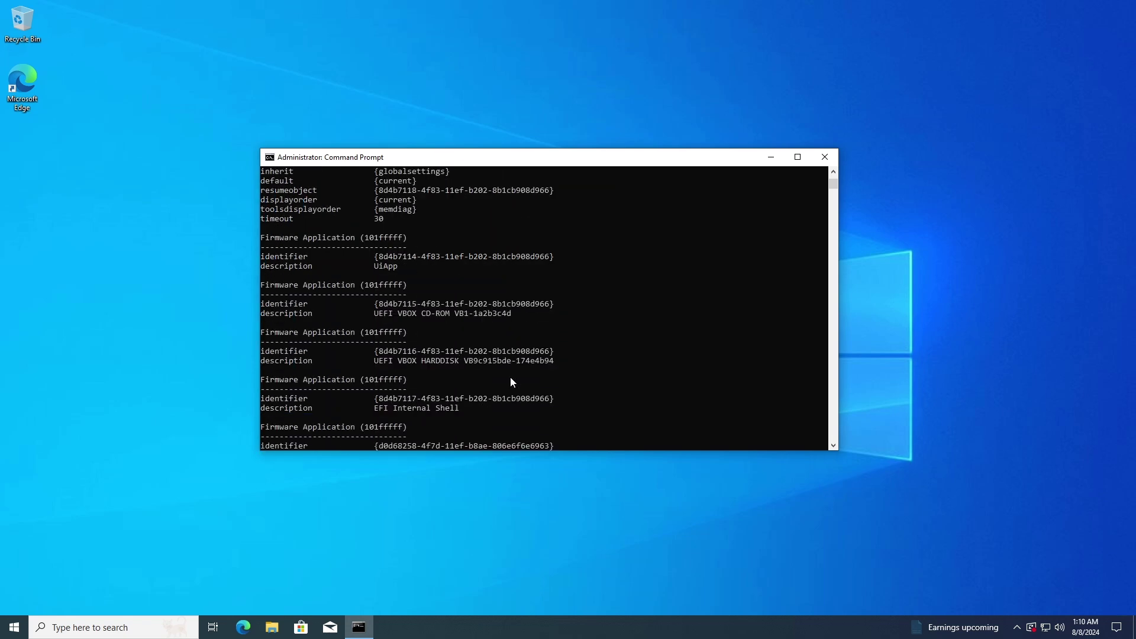
type("exit")
key("Return")
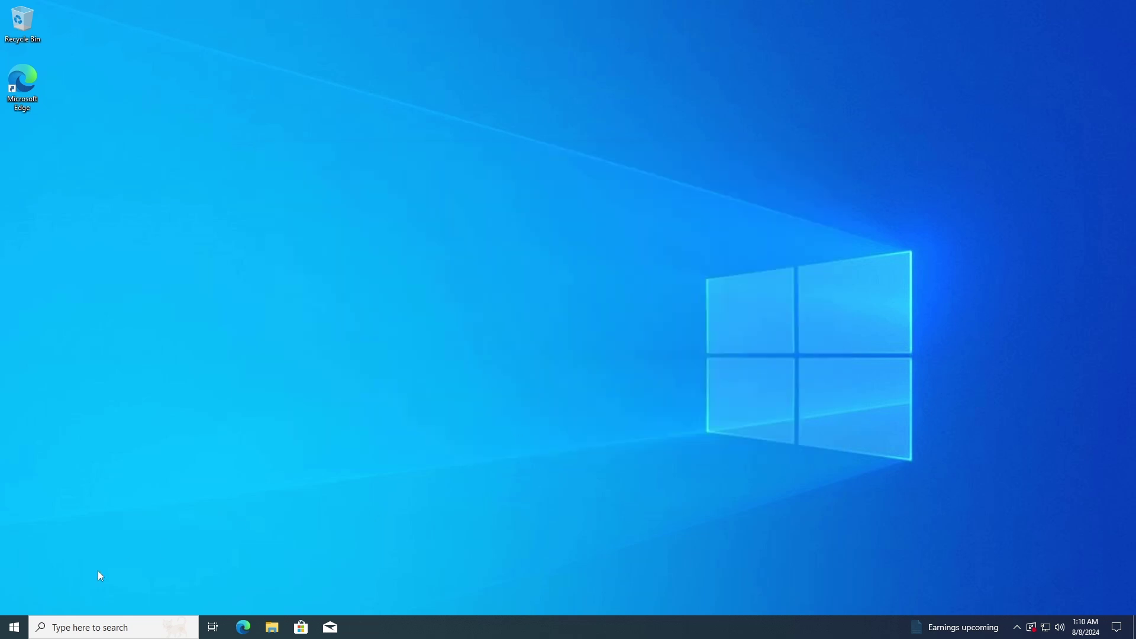
Restart Windows from the Start button's Shut down or sign out menu
right_click(14, 627)
mouse_move(89, 598)
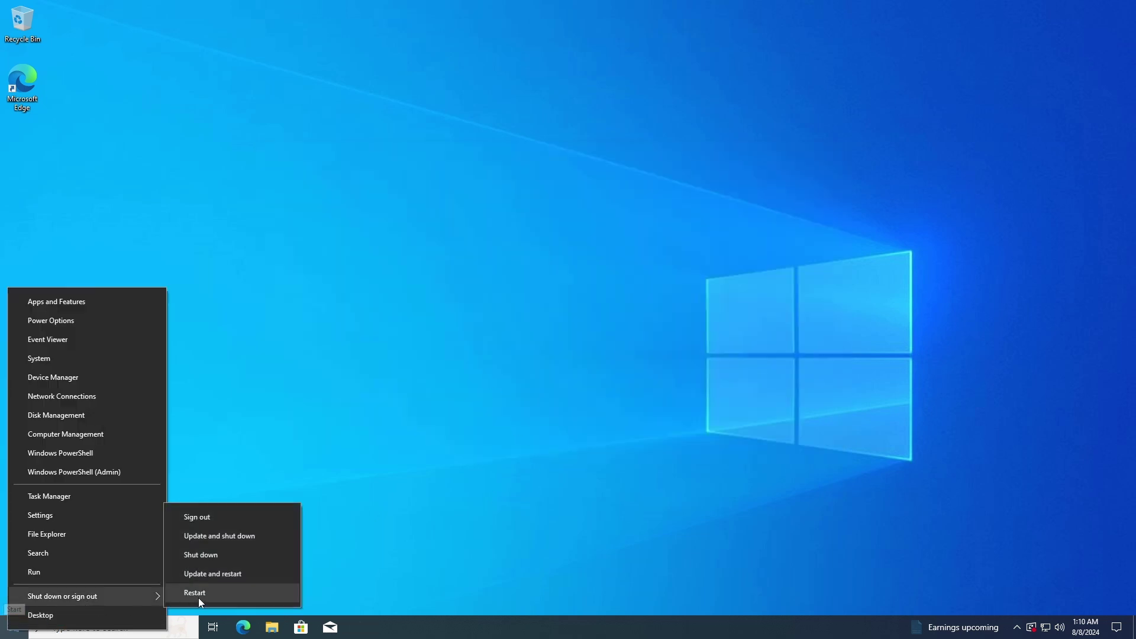
left_click(198, 597)
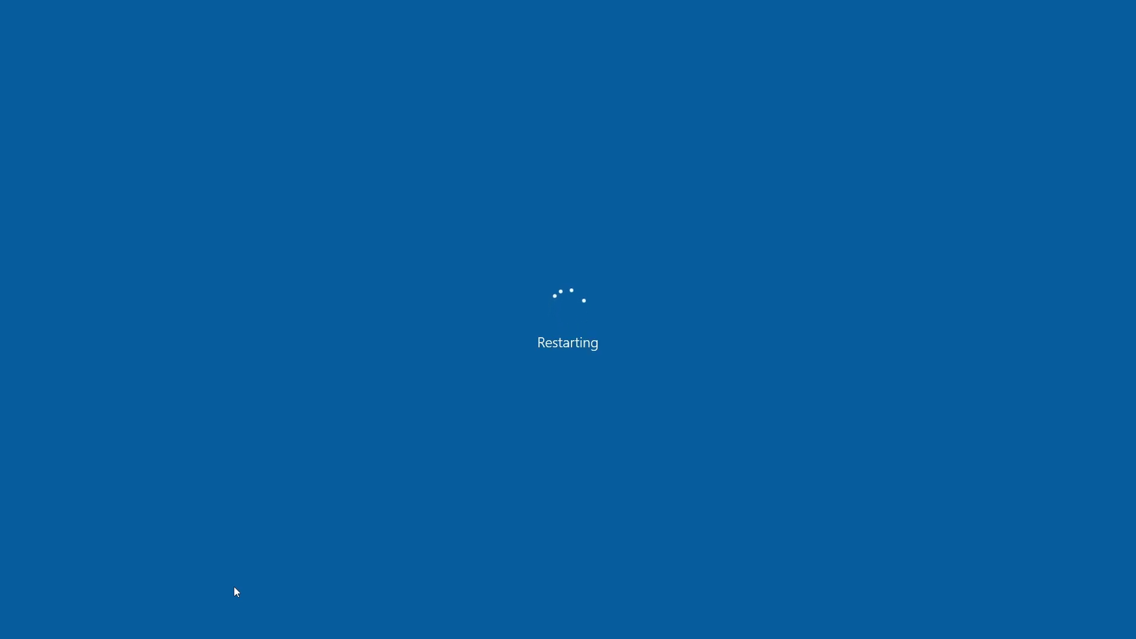